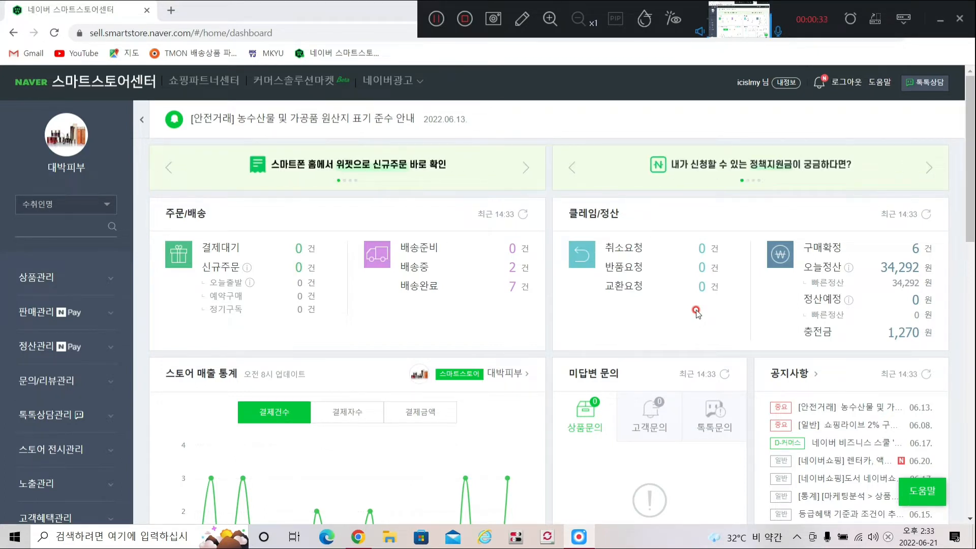
List the products on sale (판매중) in 상품 조회/수정 and widen the 상품명 column to show full names.
left_click(51, 283)
left_click(52, 314)
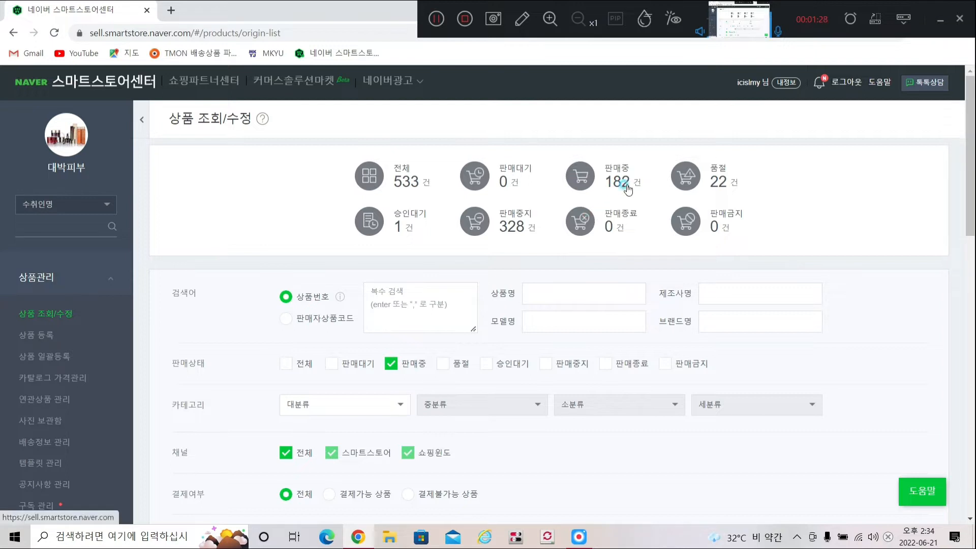
left_click(626, 188)
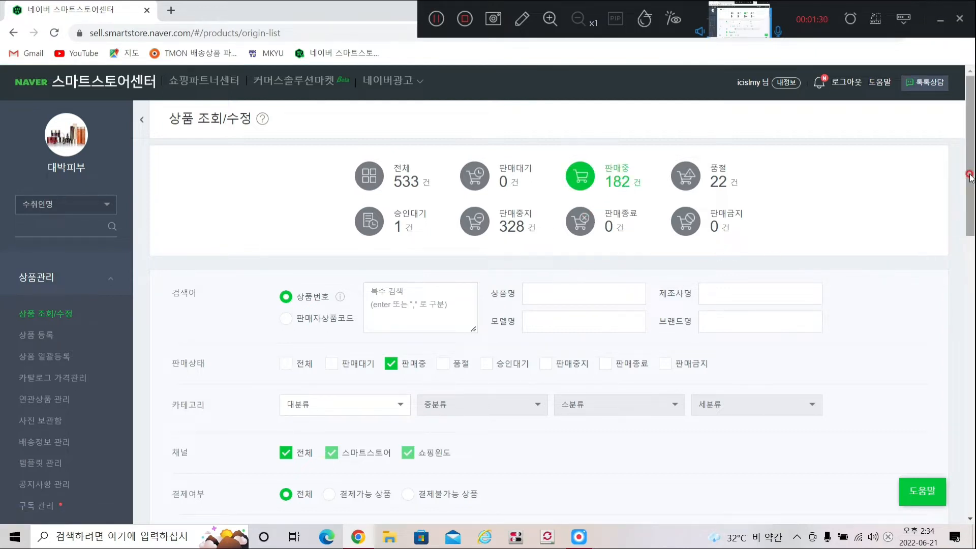
left_click_drag(971, 179, 971, 383)
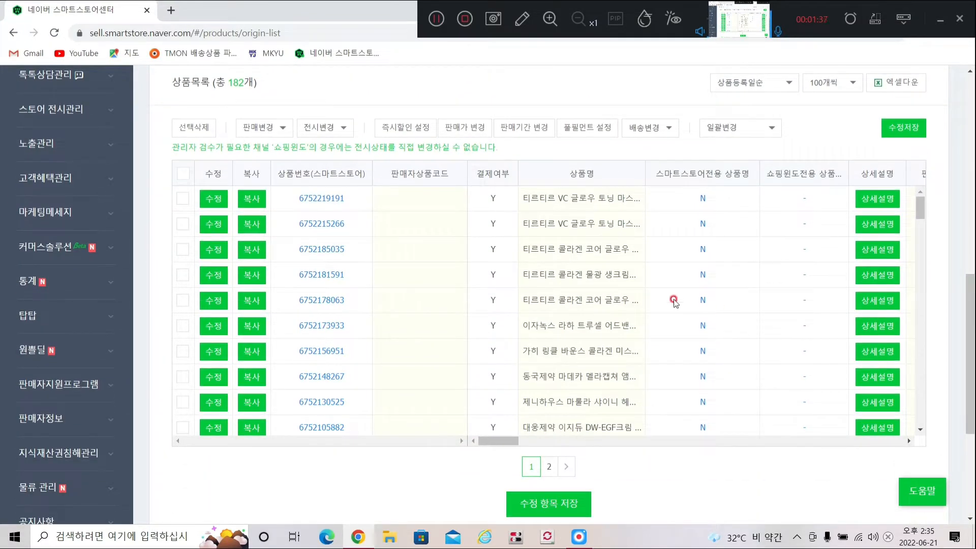
left_click_drag(646, 165, 755, 182)
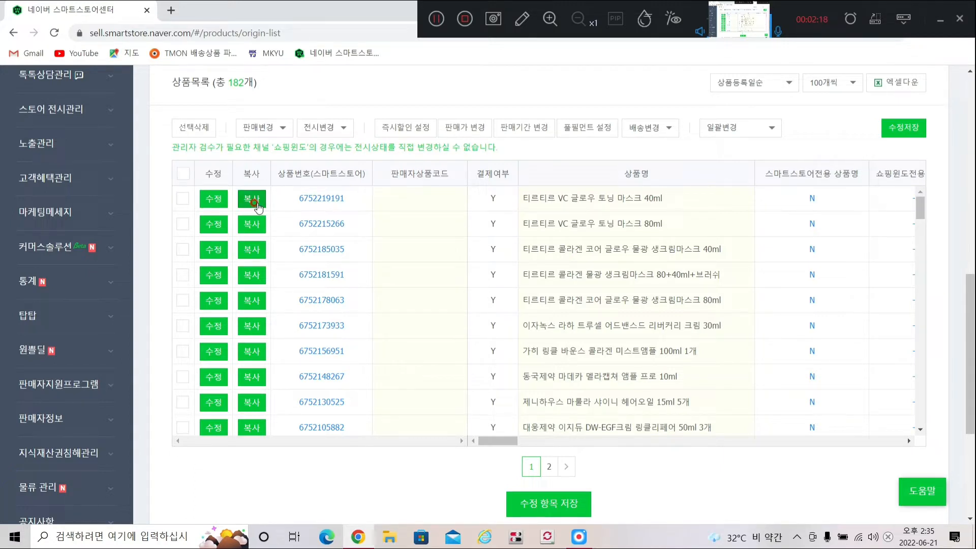
View the store page of 티르티르 VC 글로우 토닝 마스크 40ml and return to the product list.
left_click(321, 198)
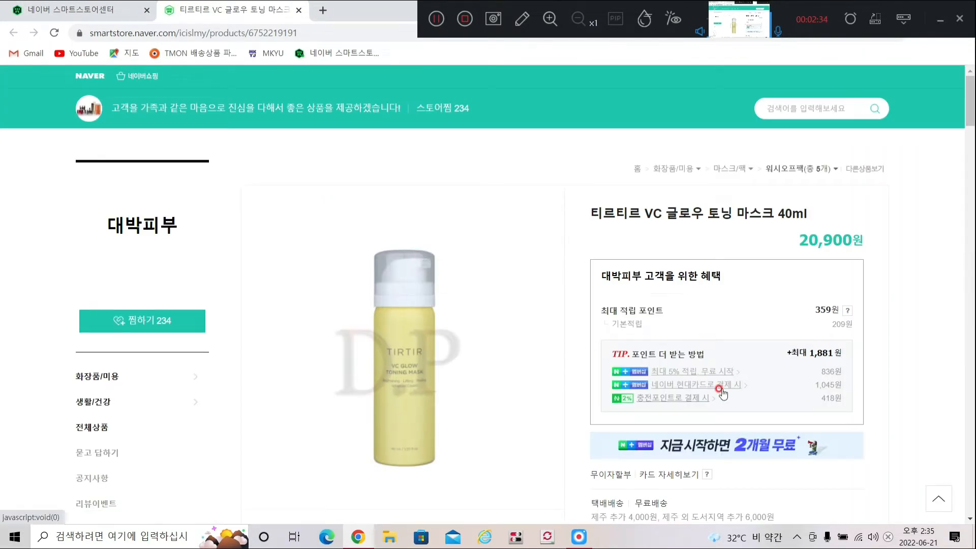
left_click_drag(970, 116, 970, 133)
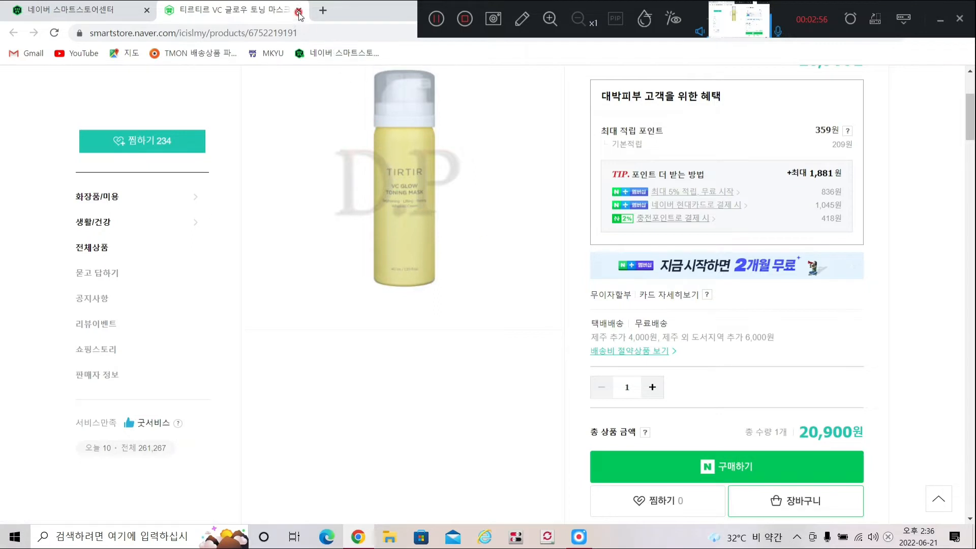
left_click(25, 15)
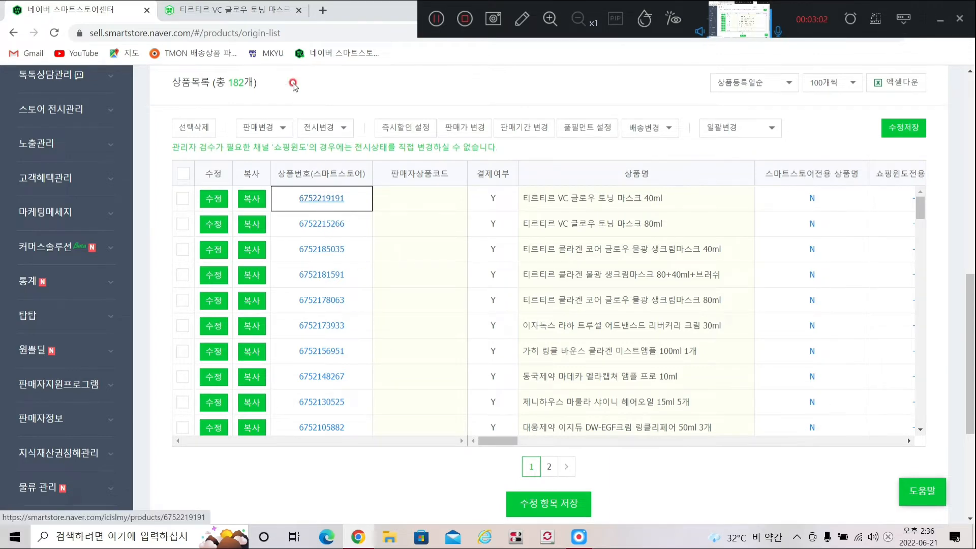
left_click(283, 16)
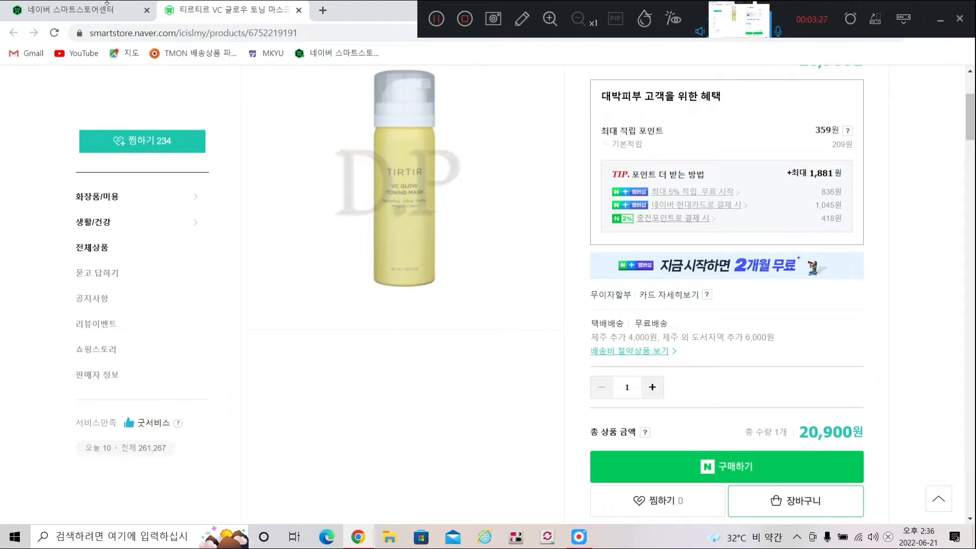
left_click(113, 20)
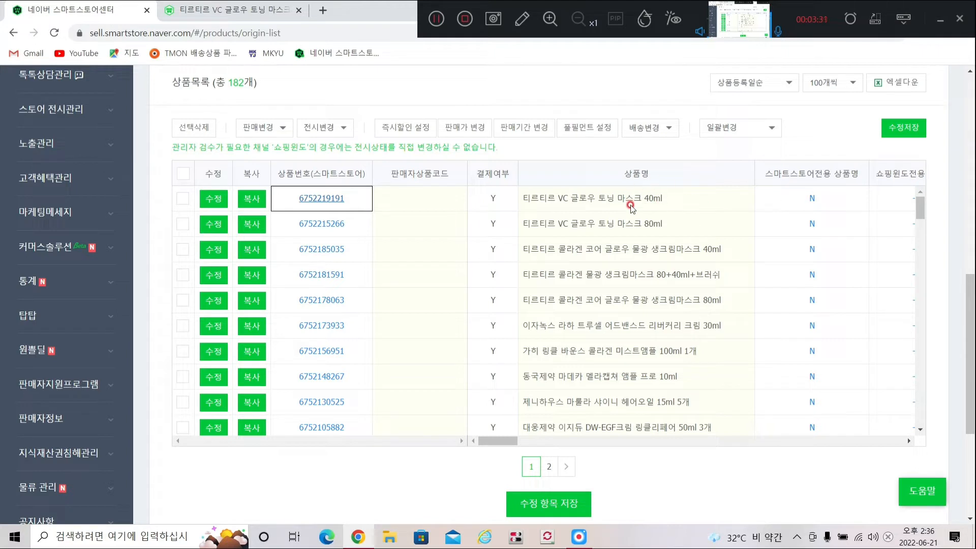
Rename the first product to 티르티르 VC 글로우 토닝 마스크 40ml 1개.
double_click(681, 199)
left_click(681, 199)
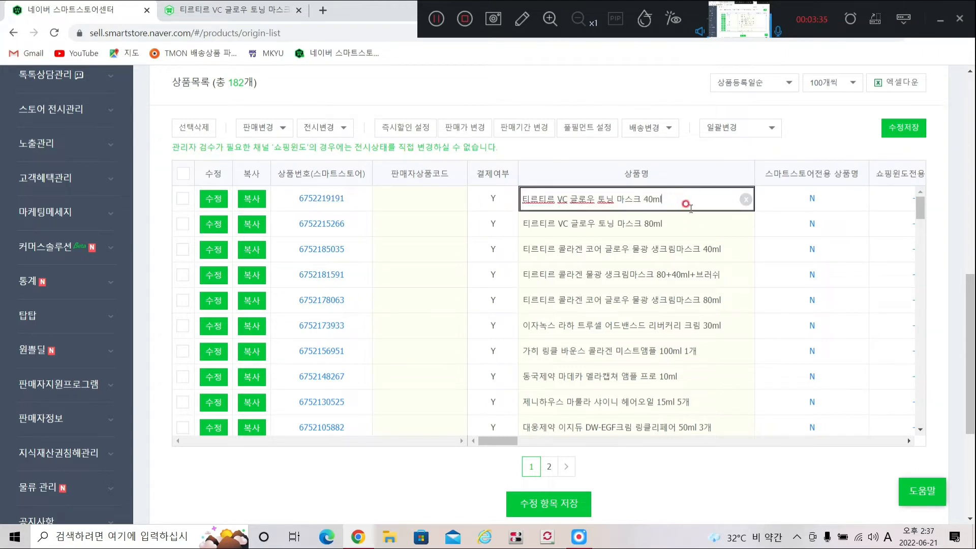
type("1ro")
key("BackSpace")
key("BackSpace")
key("Hangul")
type("개")
left_click(717, 148)
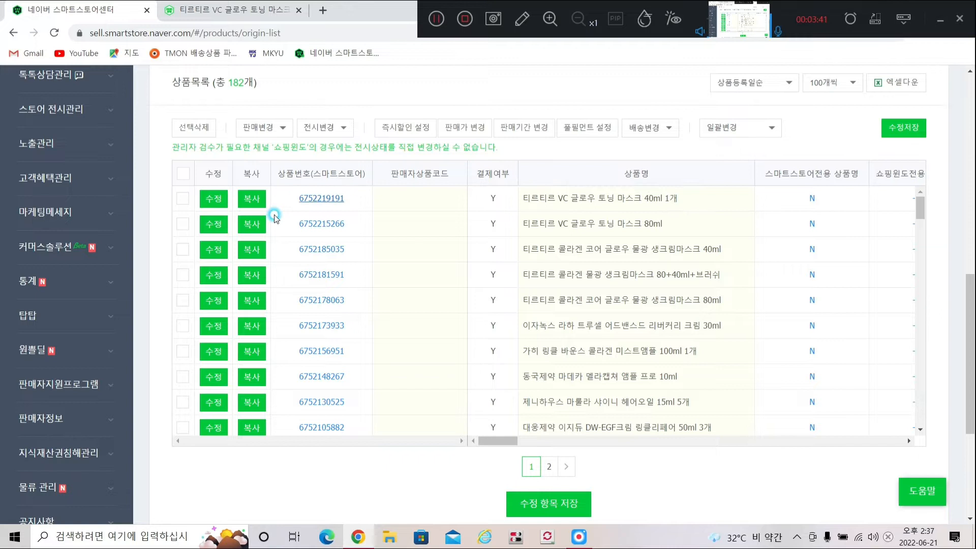
Select the 40ml mask product, save its change, and clear its selection.
left_click(188, 199)
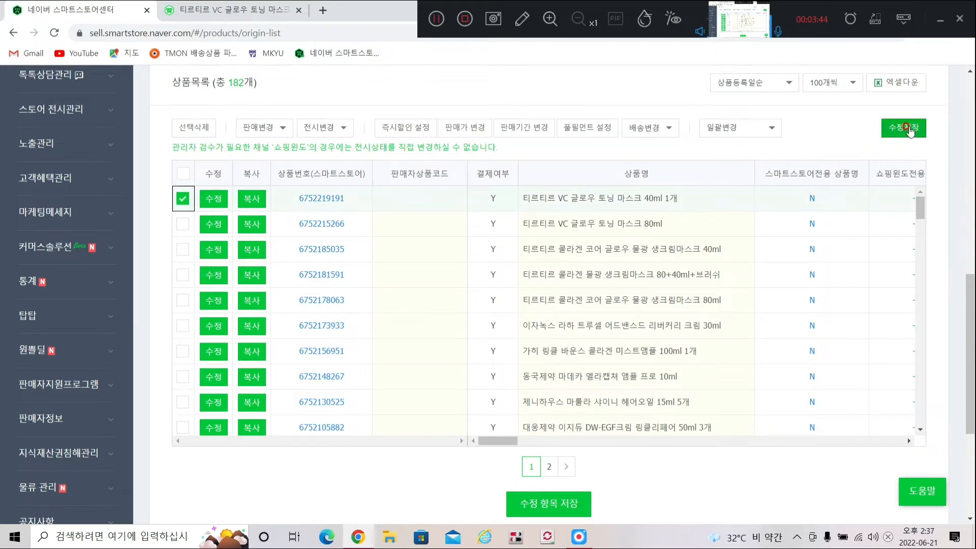
left_click(909, 132)
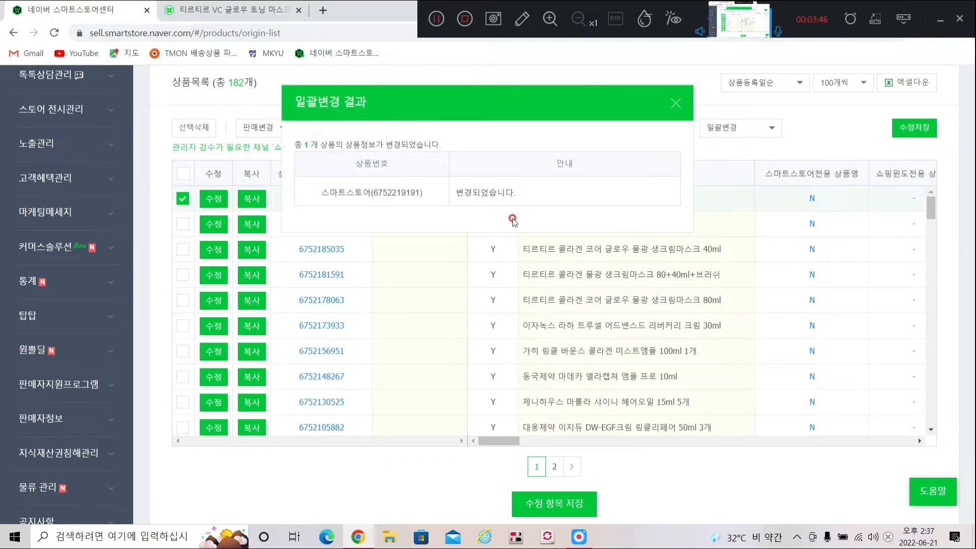
left_click(674, 103)
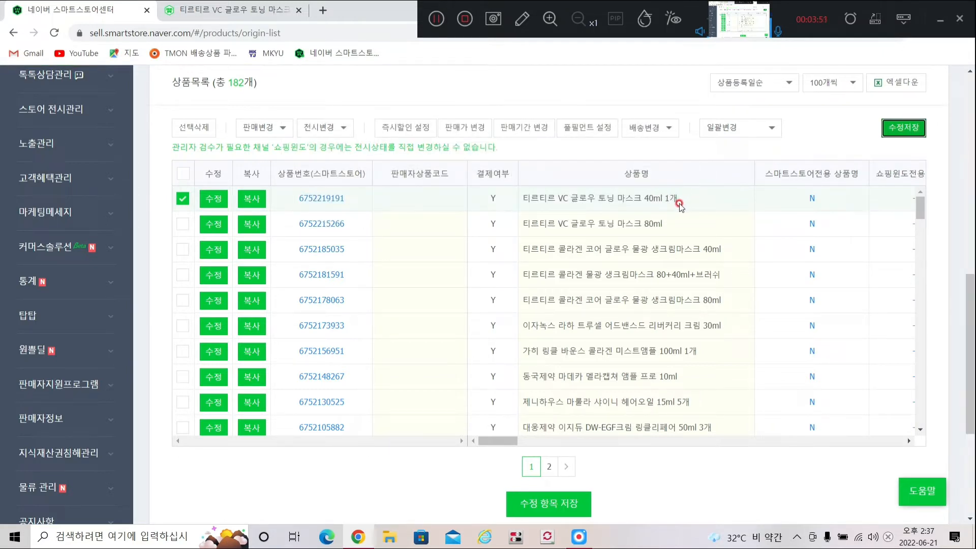
left_click(185, 202)
Rename the second product to 티르티르 VC 글로우 토닝 마스크 80ml 1개, then select and save it.
double_click(698, 224)
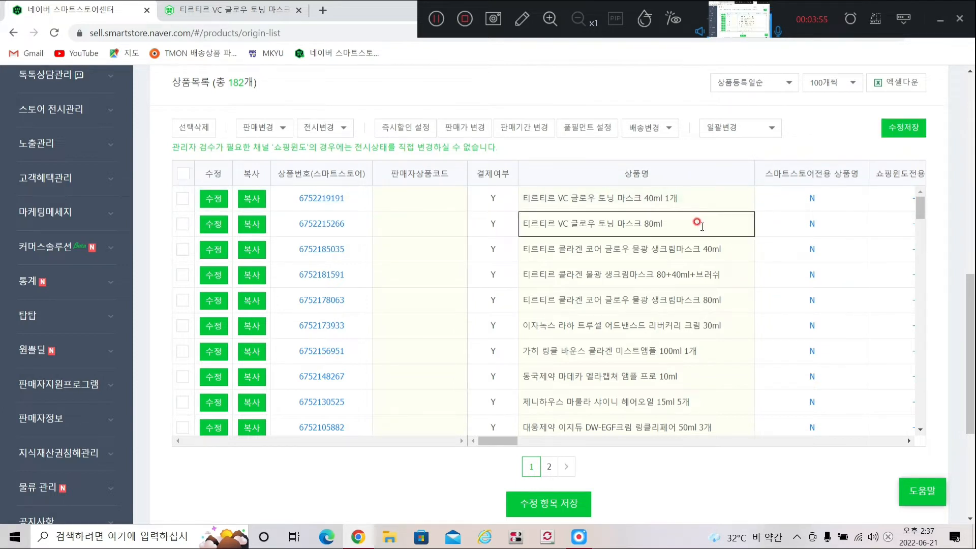
left_click(669, 224)
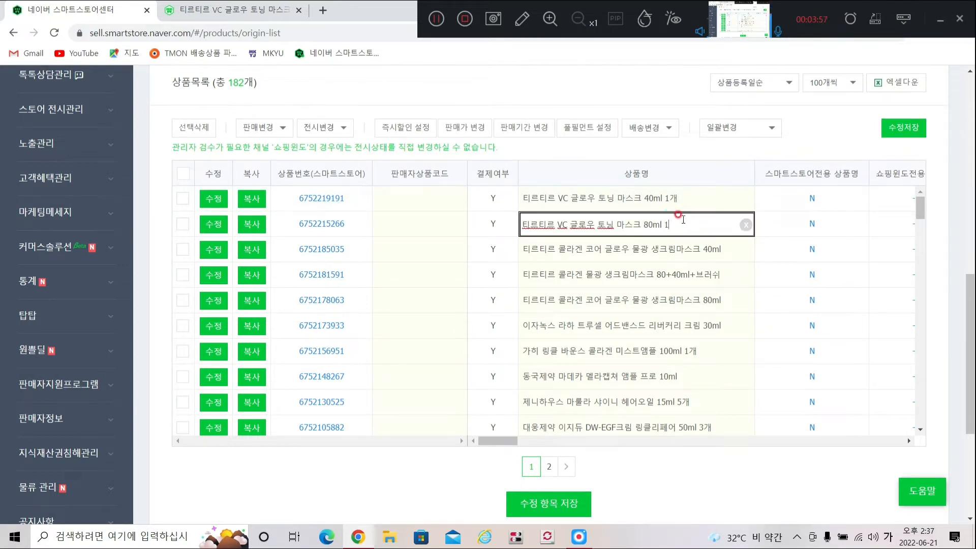
left_click(186, 225)
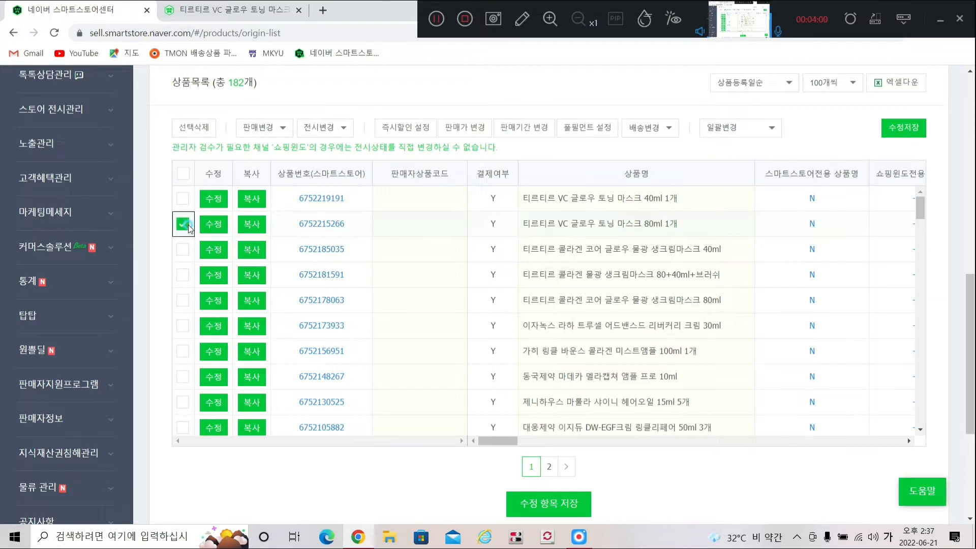
left_click(903, 128)
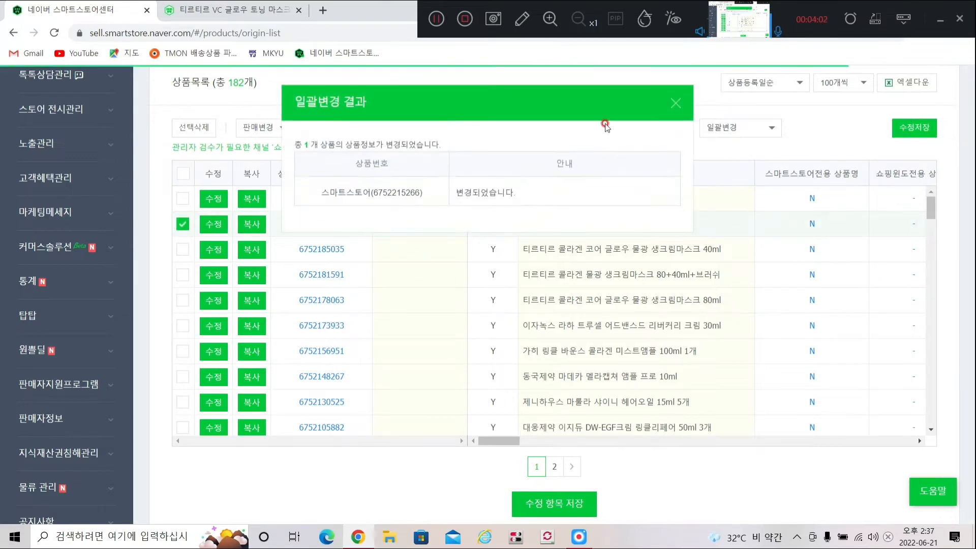
left_click(675, 109)
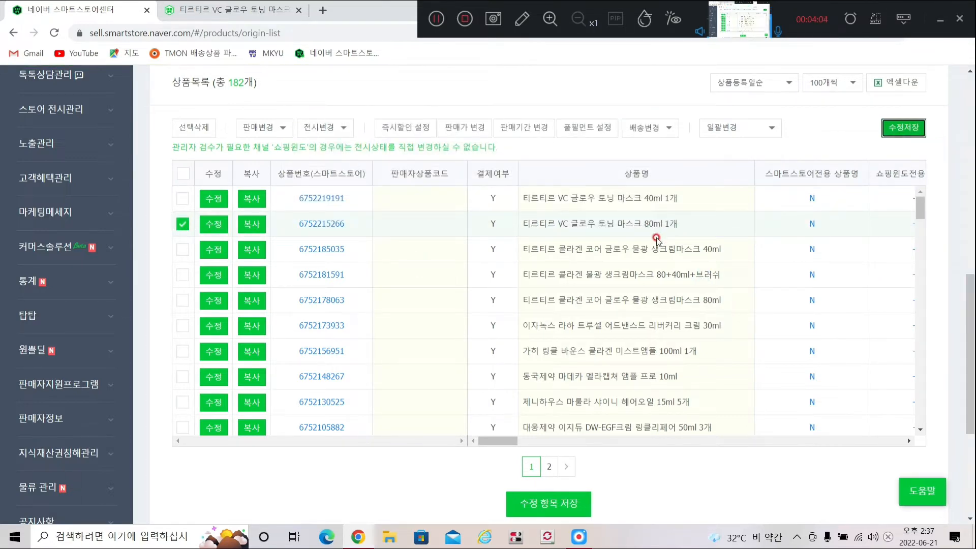
Examine the HTML detail description (상세설명) of the 80ml mask product and close it unedited.
left_click(210, 225)
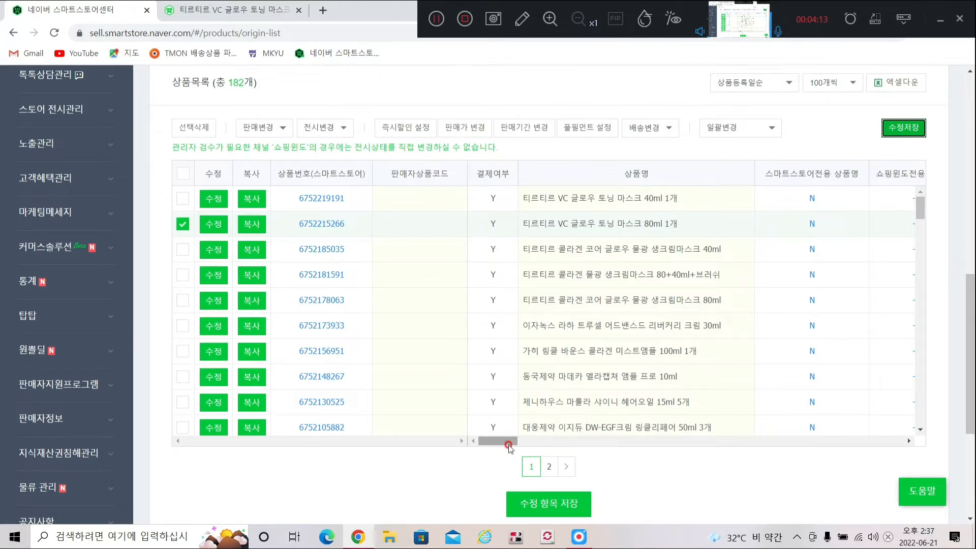
left_click_drag(510, 447, 541, 446)
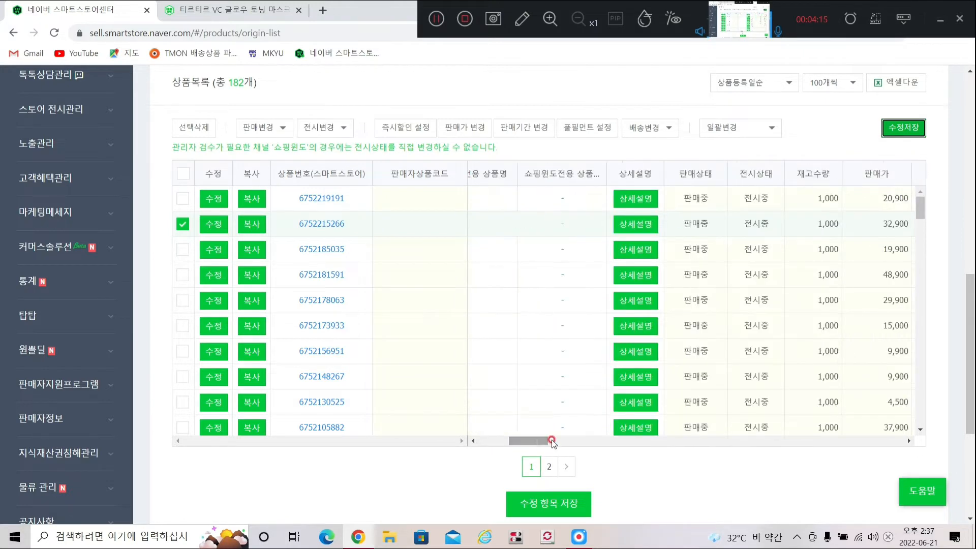
left_click(632, 234)
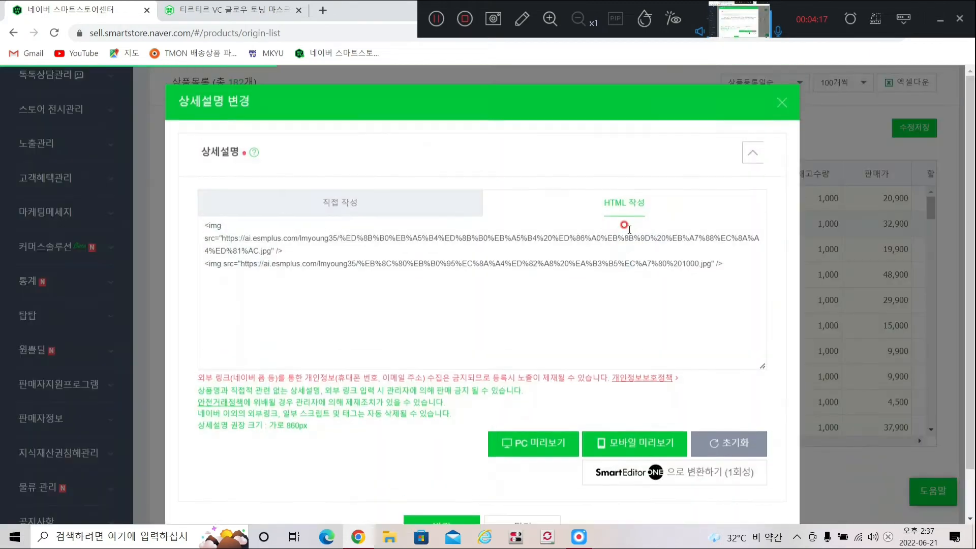
left_click(490, 262)
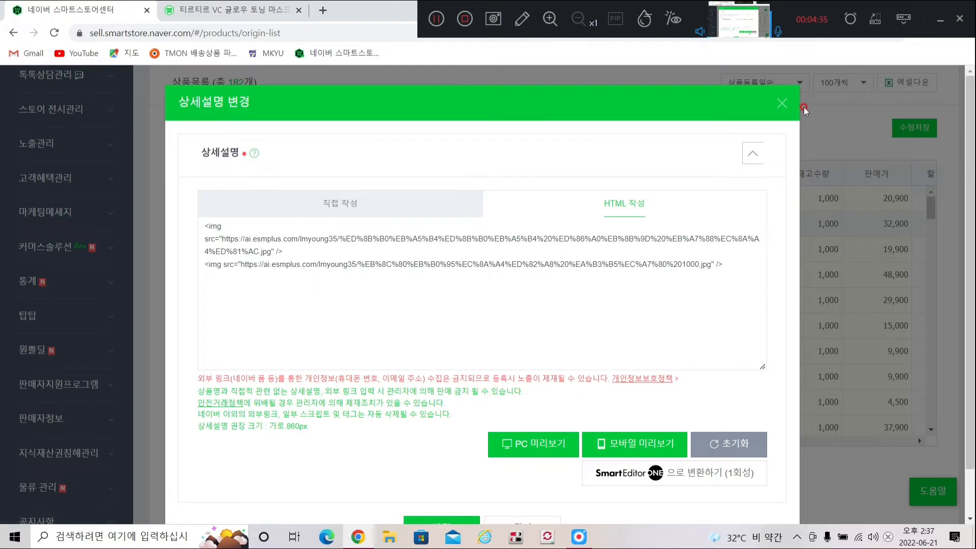
left_click(781, 104)
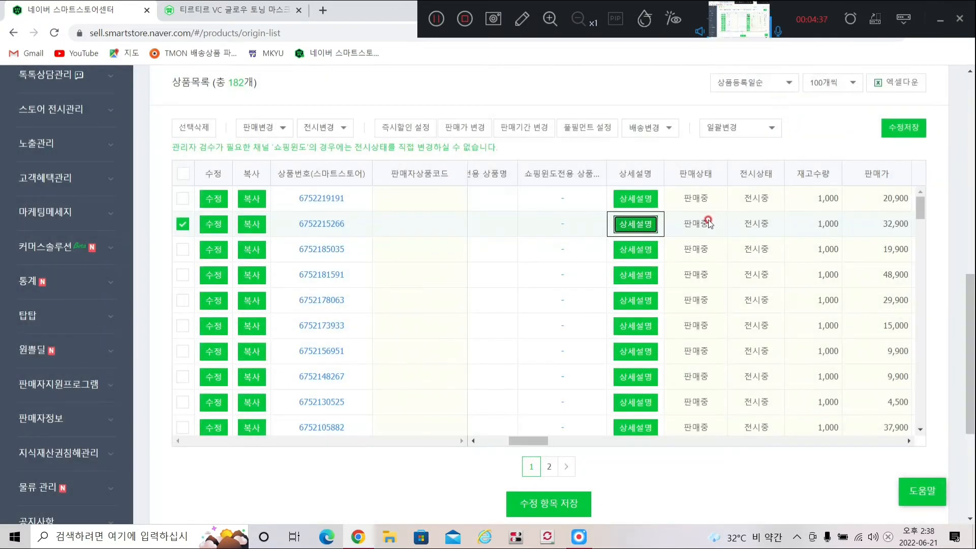
Examine the 판매변경 and 전시변경 options and the editable stock and sale price cells of the 80ml mask product.
left_click(257, 128)
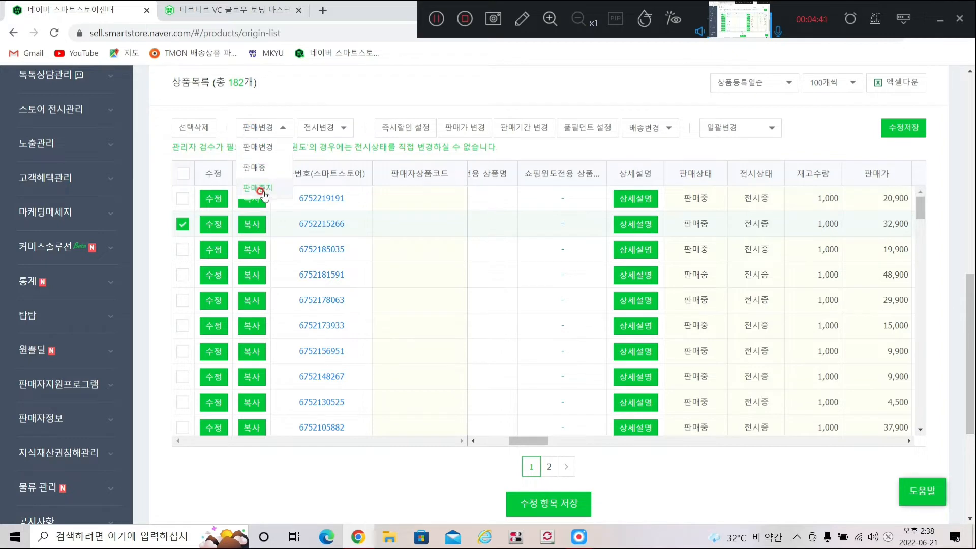
left_click(316, 133)
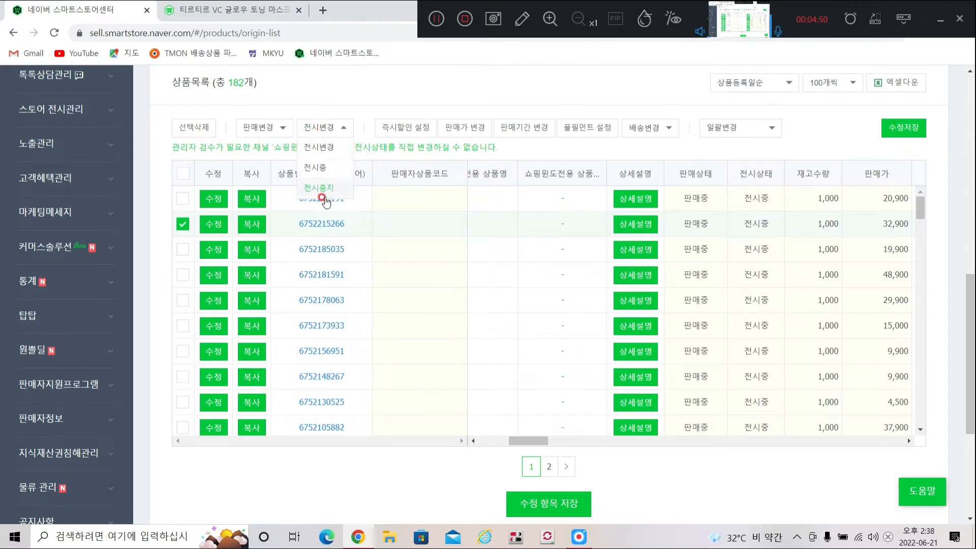
left_click(403, 92)
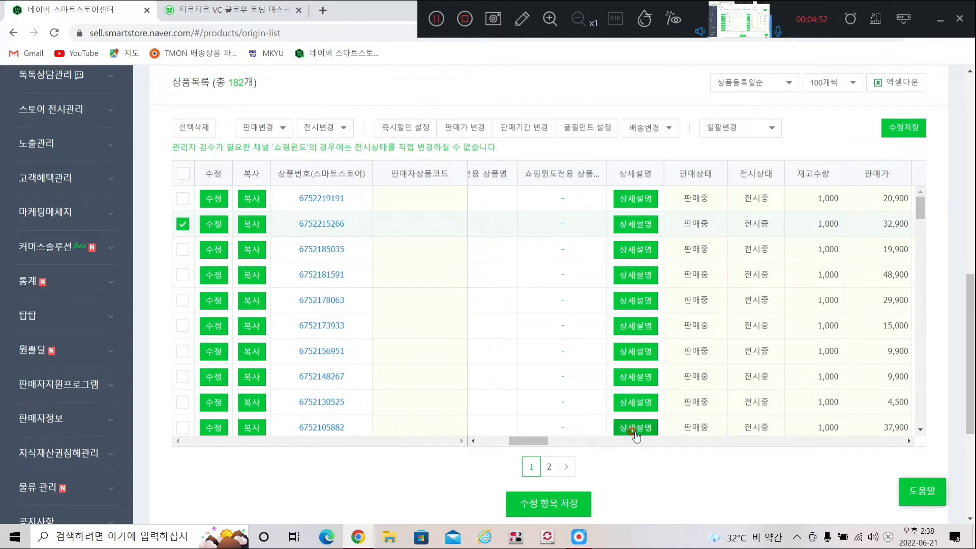
double_click(813, 228)
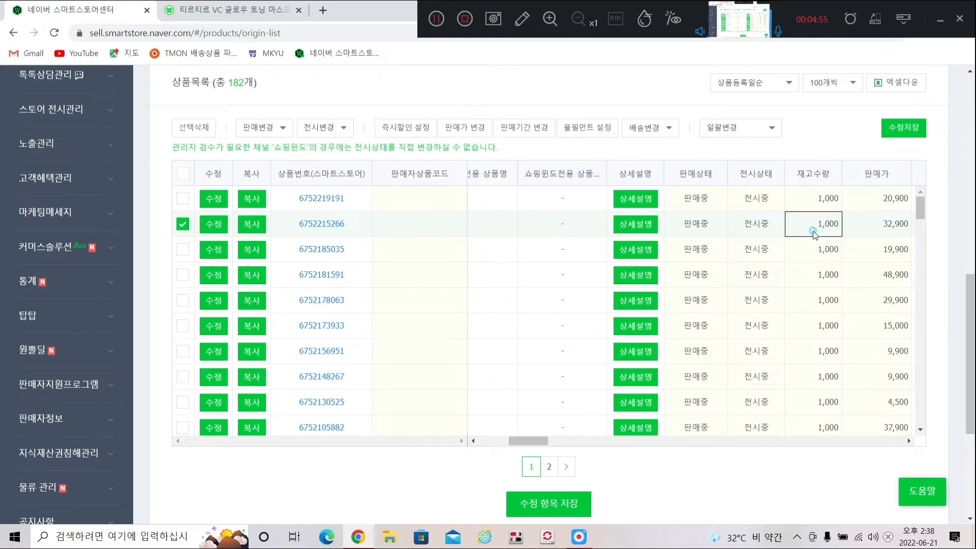
left_click(863, 224)
double_click(884, 226)
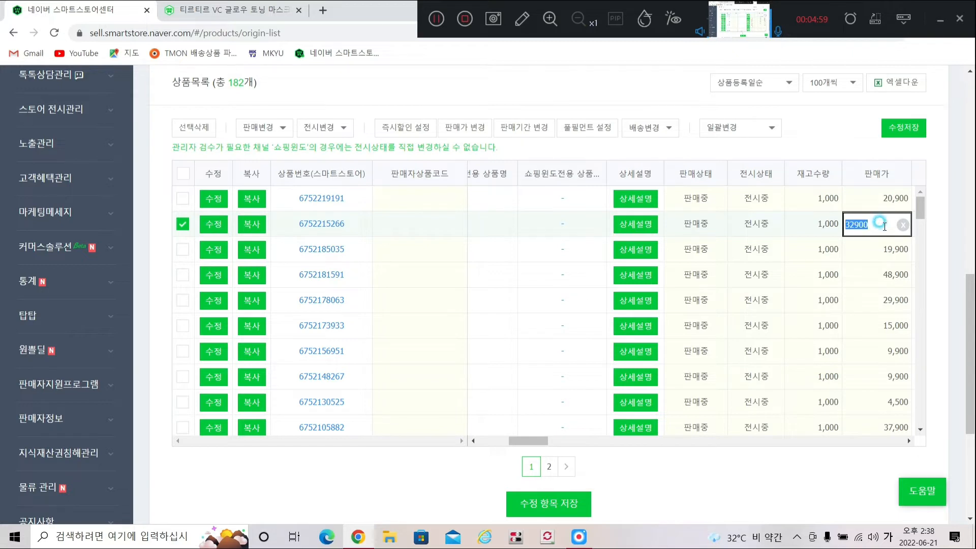
left_click(830, 144)
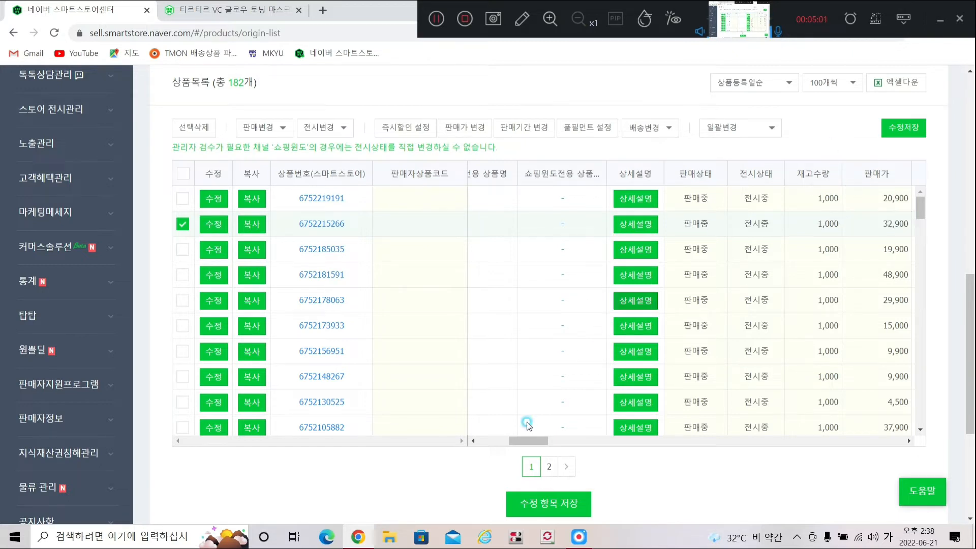
left_click_drag(528, 440, 446, 442)
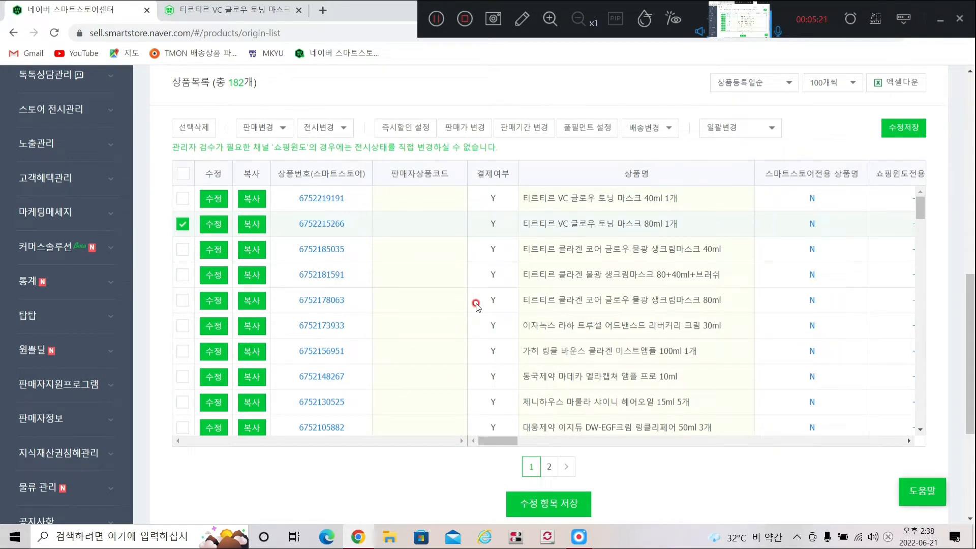
Deselect the 80ml mask product and try to copy its listing.
left_click(174, 226)
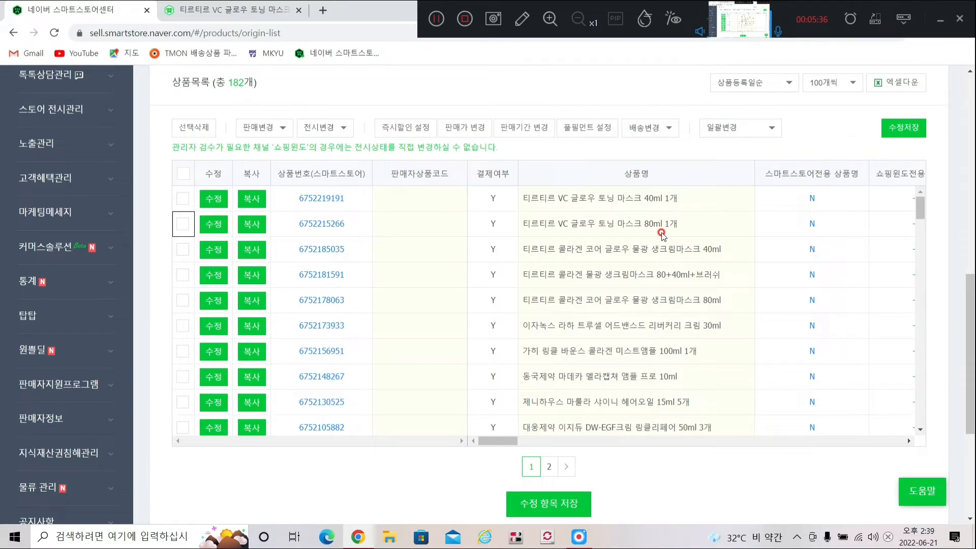
left_click(248, 228)
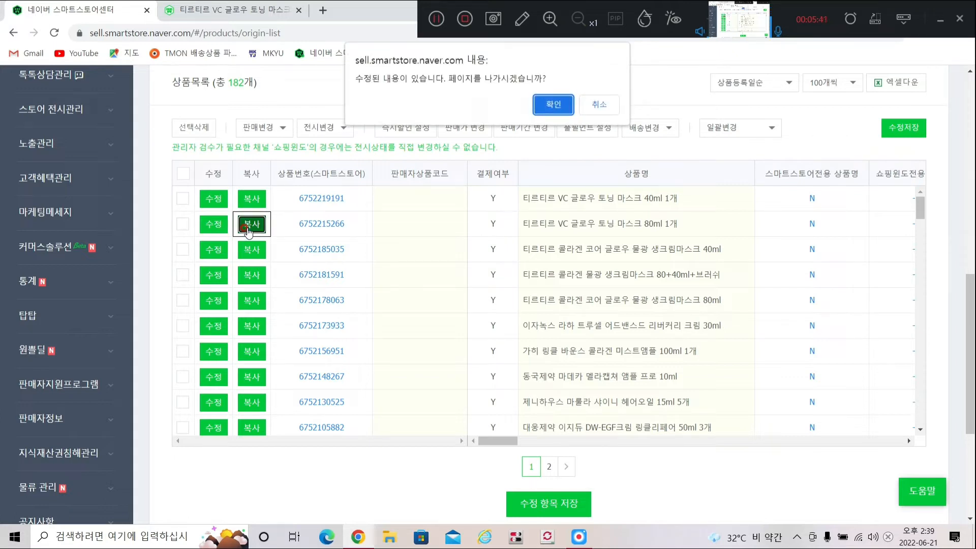
left_click(605, 105)
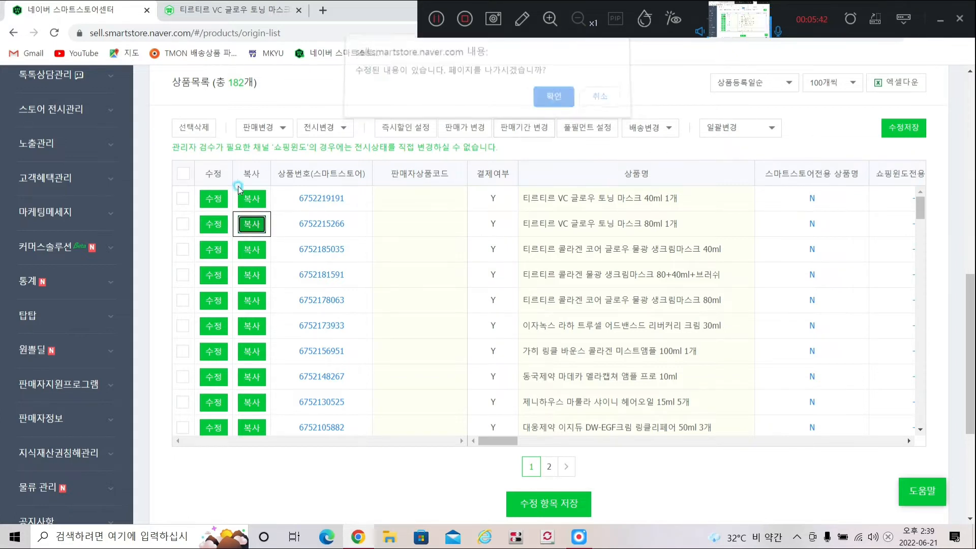
Select all products in the list and save the modified items in bulk.
left_click(187, 173)
left_click(549, 509)
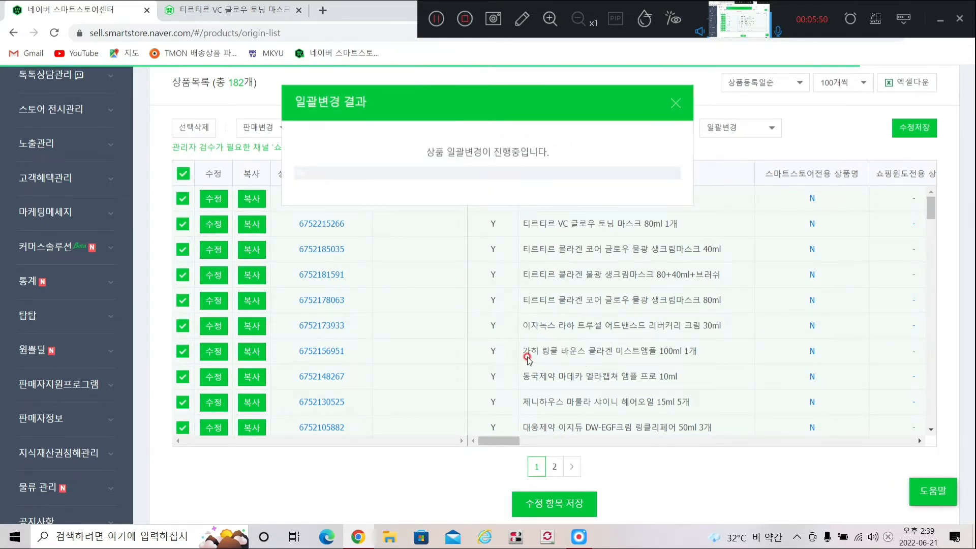
Close the bulk-change result and start a copy of the 티르티르 VC 글로우 토닝 마스크 80ml product.
left_click(671, 104)
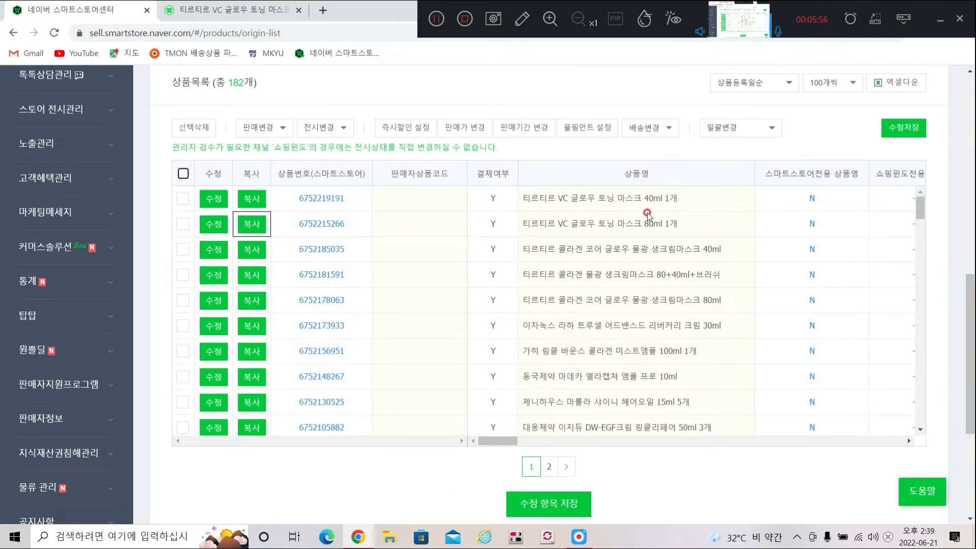
left_click(250, 229)
left_click(250, 229)
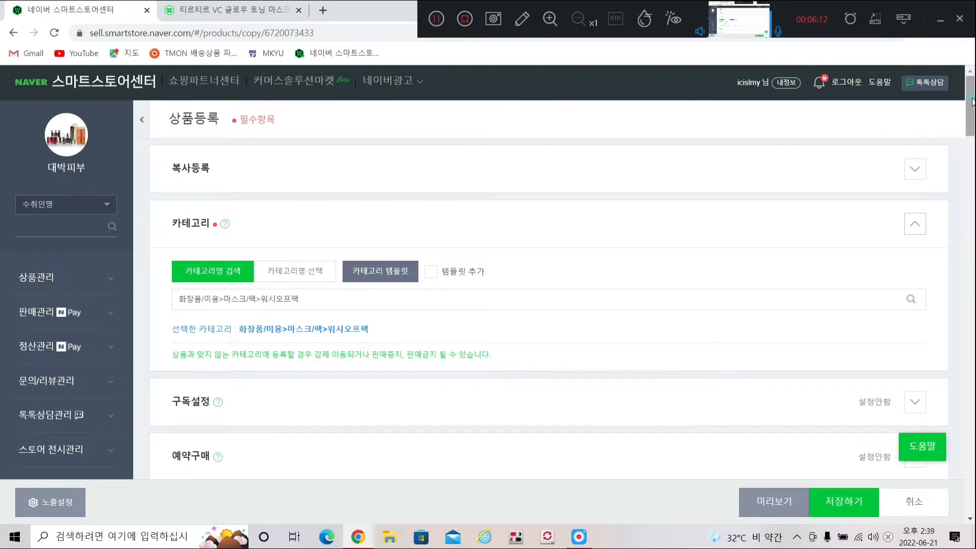
Set the copied product's name to "티르티르 VC 글로우 토닝 마스크 80ml 2개".
mouse_move(972, 101)
left_mouse_down()
mouse_move(970, 276)
mouse_move(970, 99)
left_mouse_up()
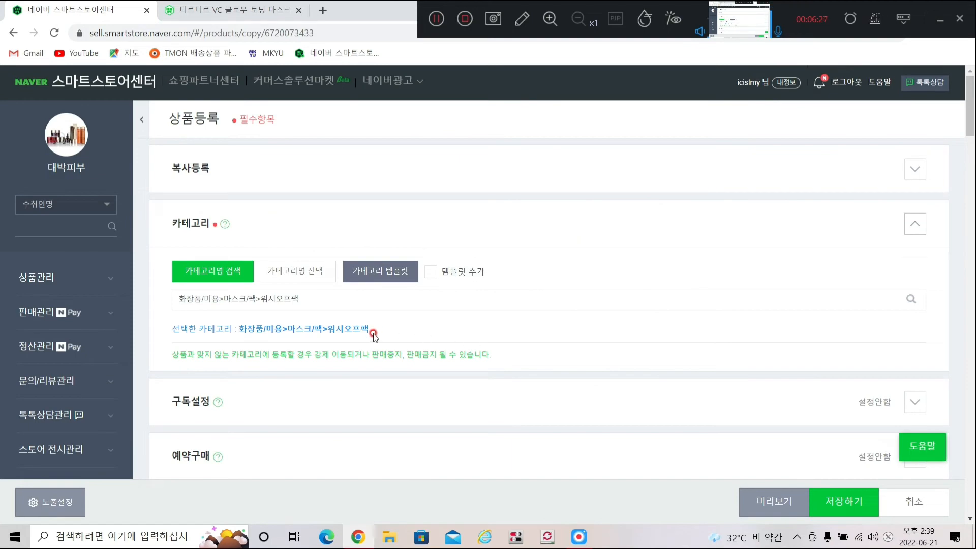
left_click_drag(969, 130, 969, 162)
left_click(314, 313)
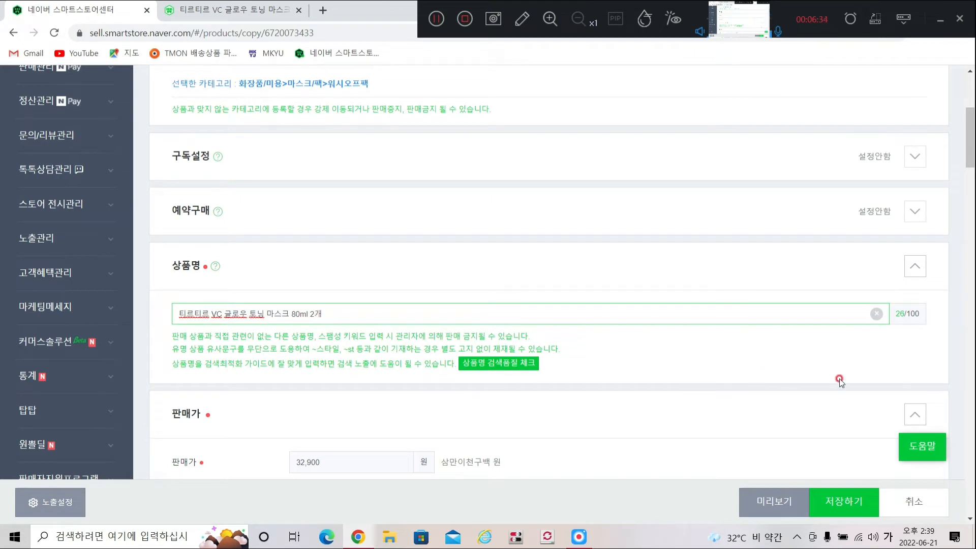
Set the copied product's sale price (판매가) to 62,900원.
left_click_drag(970, 130, 970, 137)
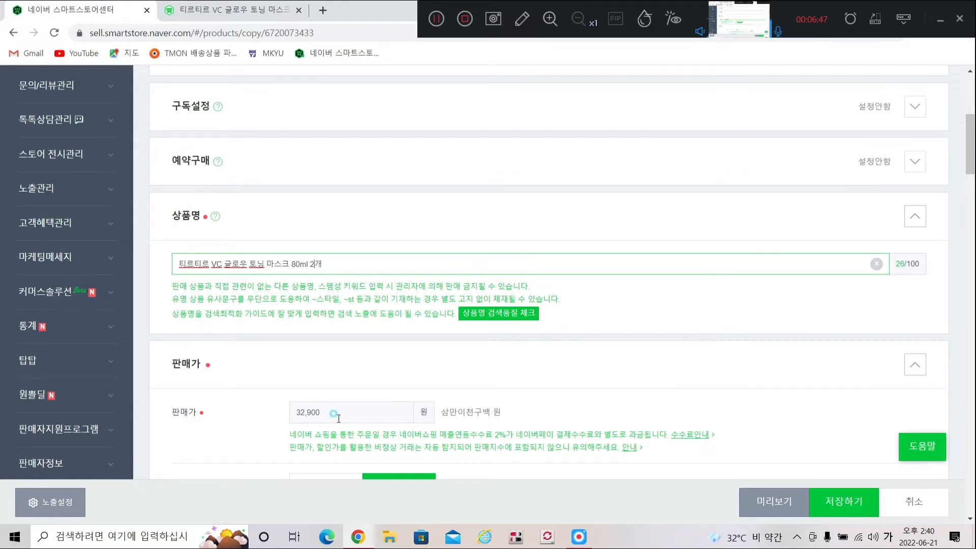
left_click_drag(336, 413, 282, 417)
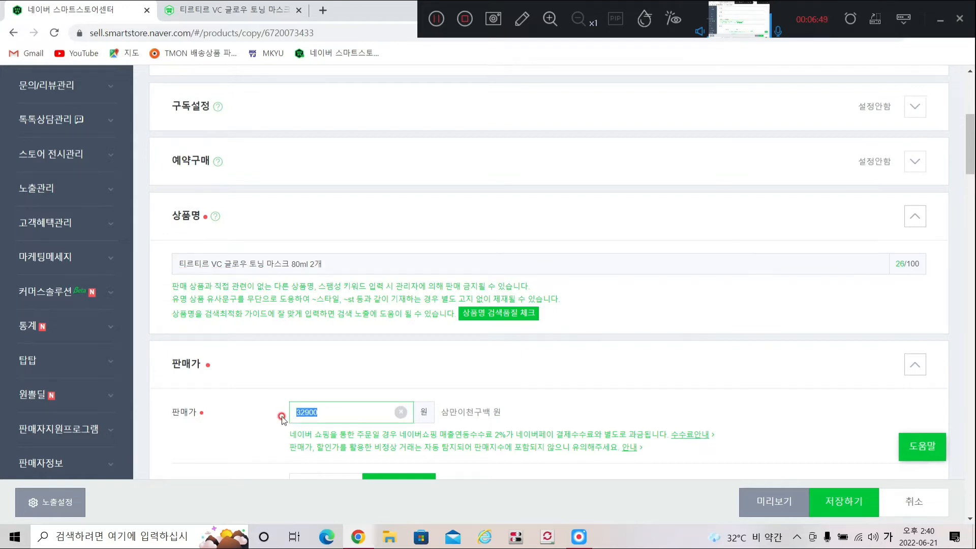
type("62900")
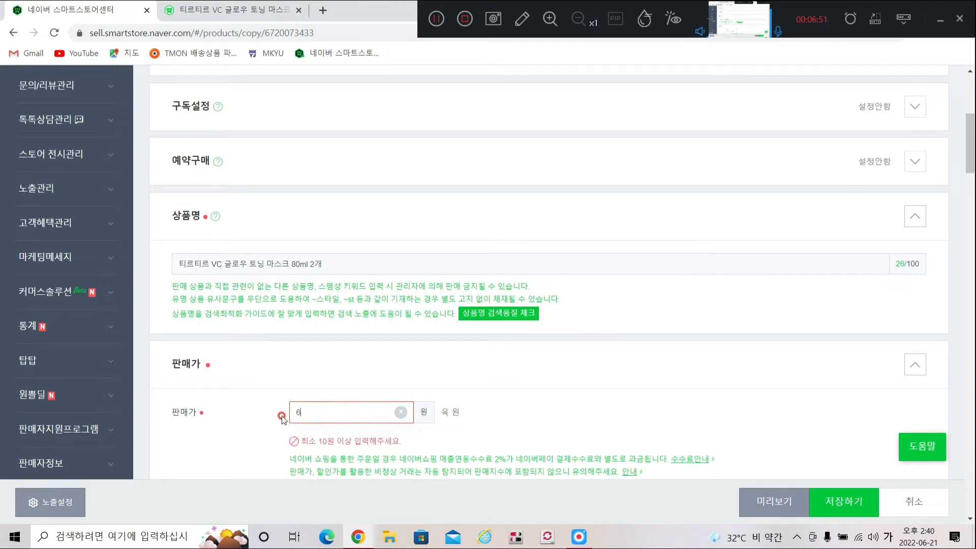
left_click(268, 434)
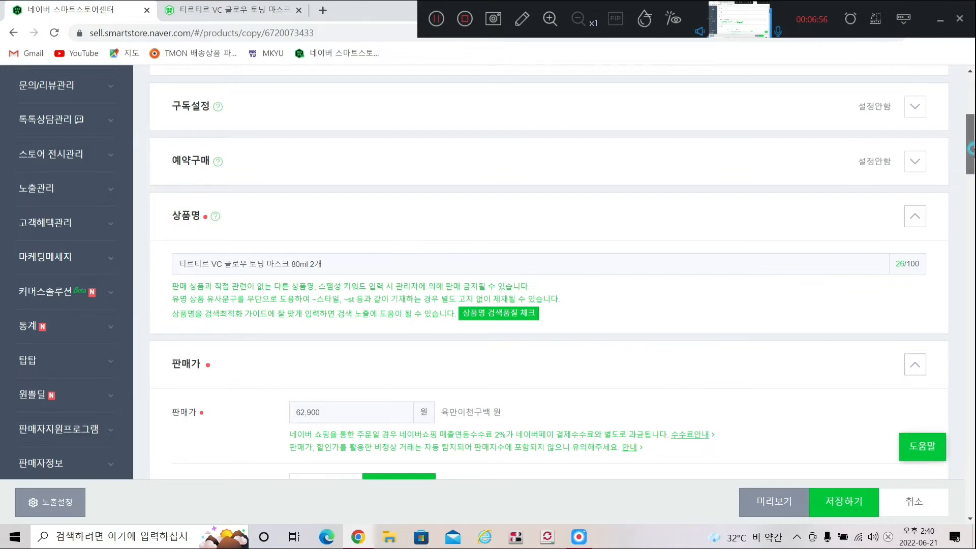
Examine the replacement sources and the save and copy options for the representative image (대표이미지), leaving the image as it is.
left_click_drag(970, 149, 968, 233)
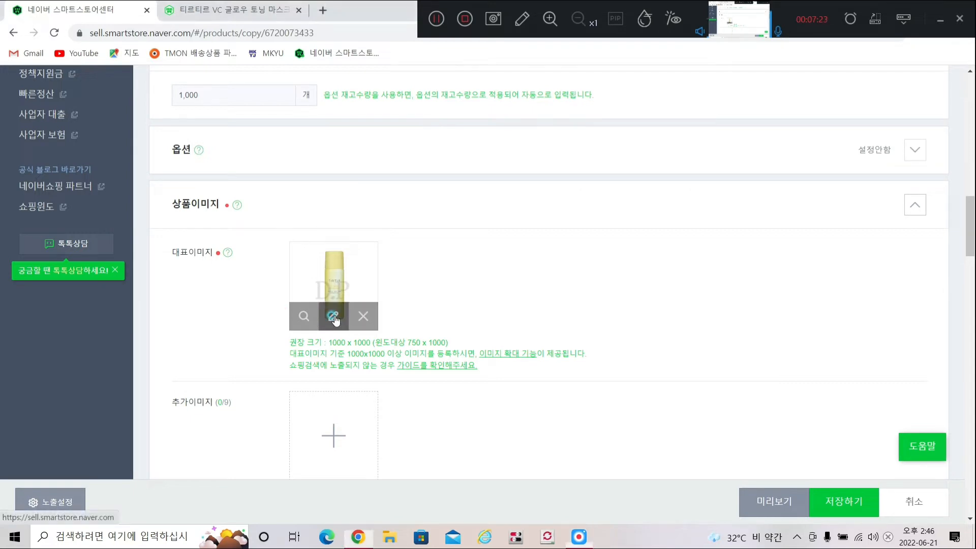
left_click(333, 317)
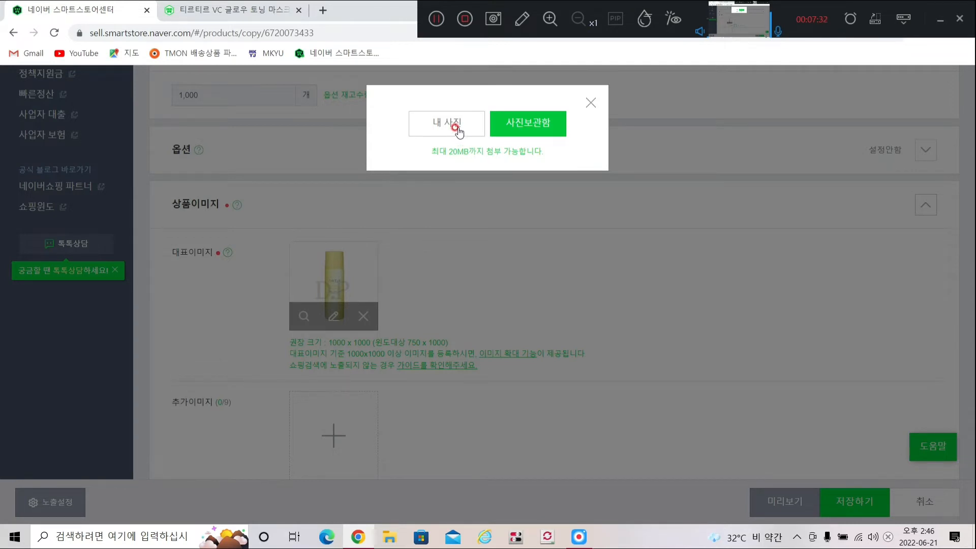
left_click(589, 105)
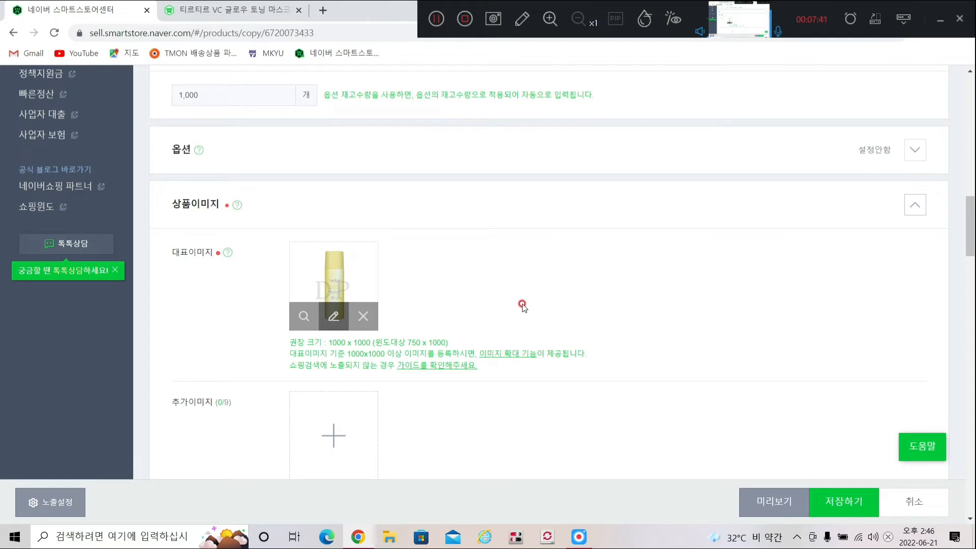
right_click(354, 268)
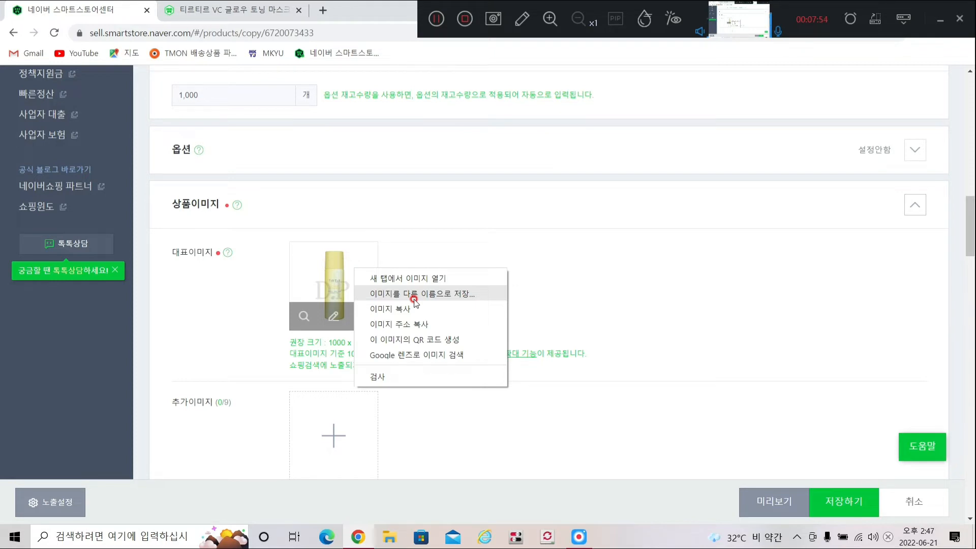
left_click(557, 307)
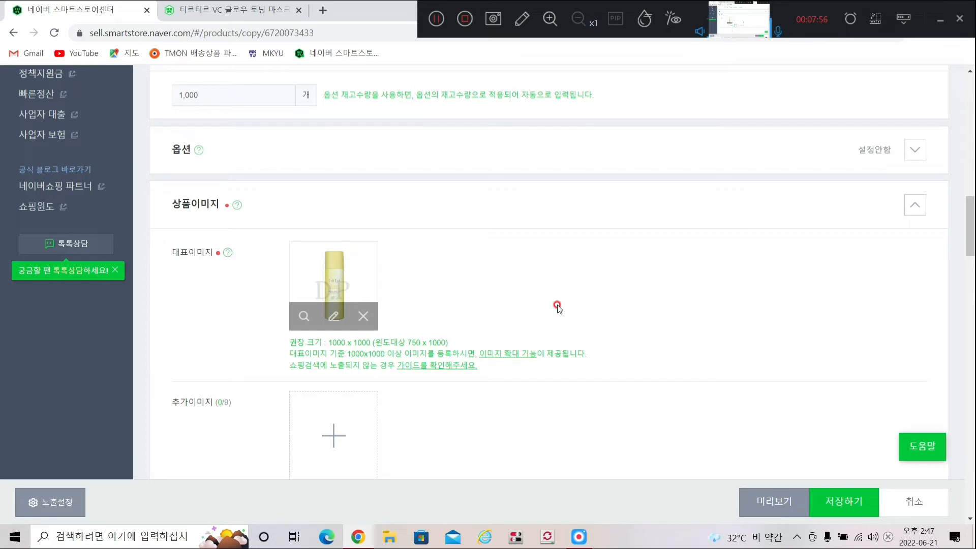
Preview the detail description (상세설명) for PC, look through its product and shipping content, and close the preview.
left_click_drag(970, 229, 967, 322)
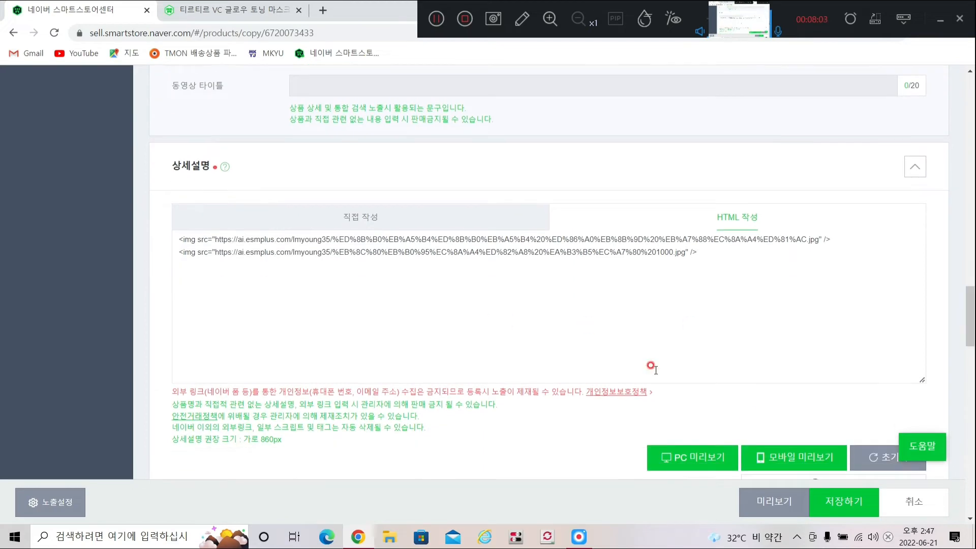
left_click(699, 459)
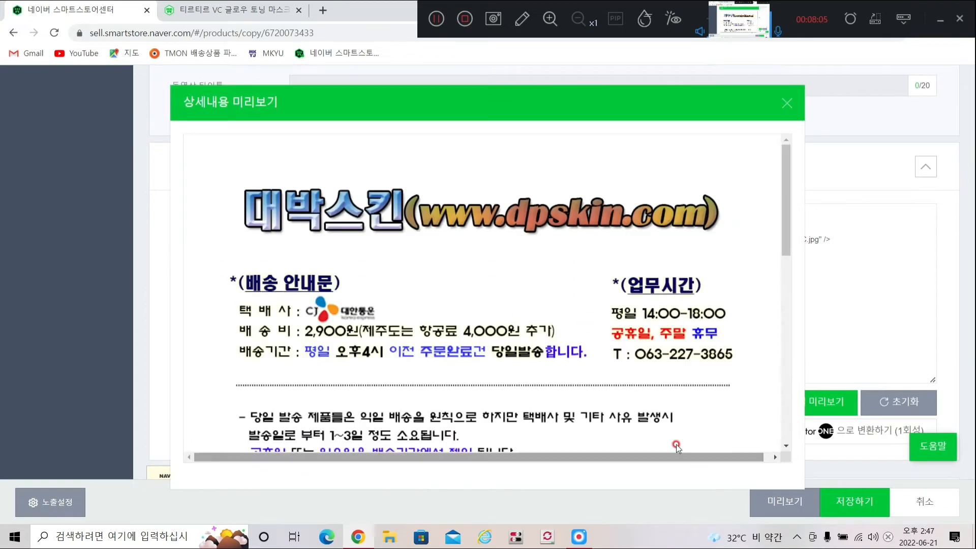
scroll(788, 219, "down", 1)
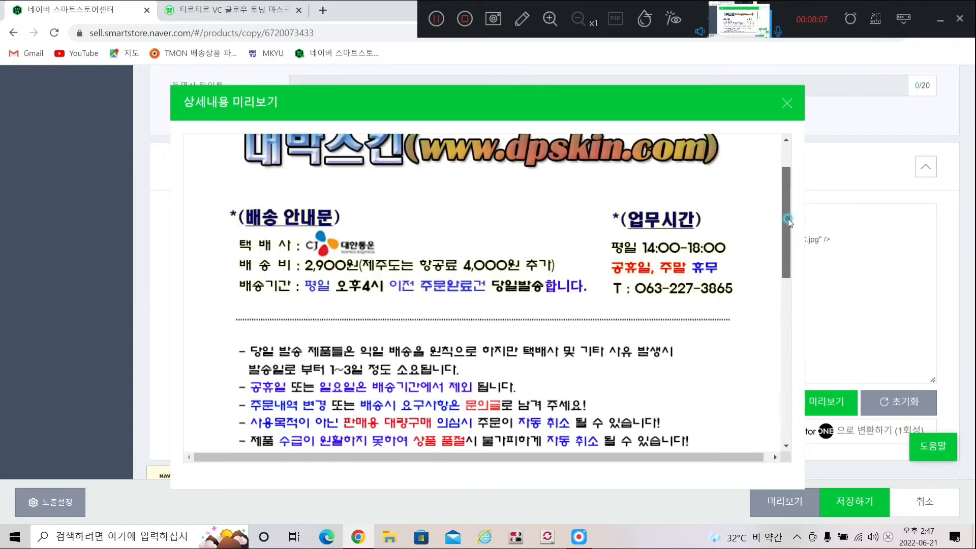
scroll(788, 219, "down", 8)
scroll(797, 256, "up", 3)
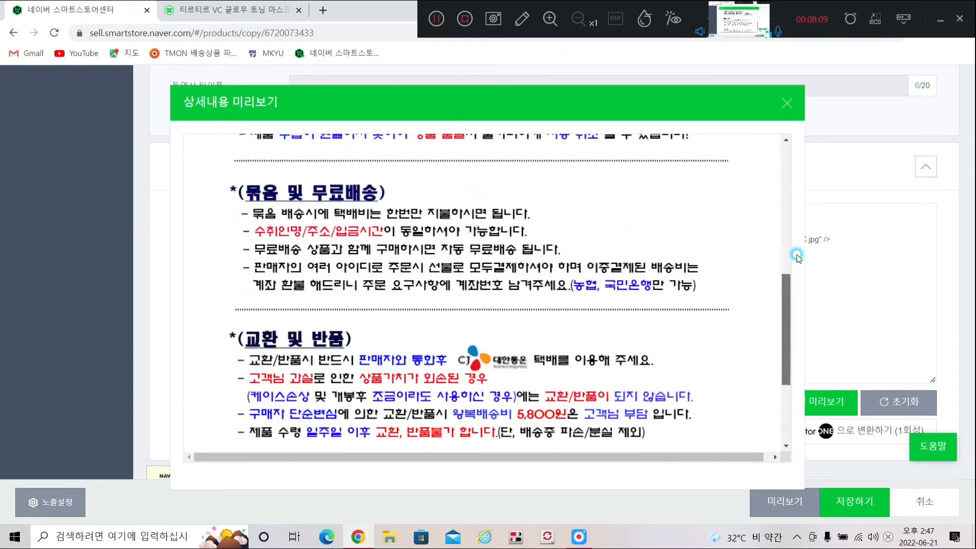
scroll(797, 257, "up", 6)
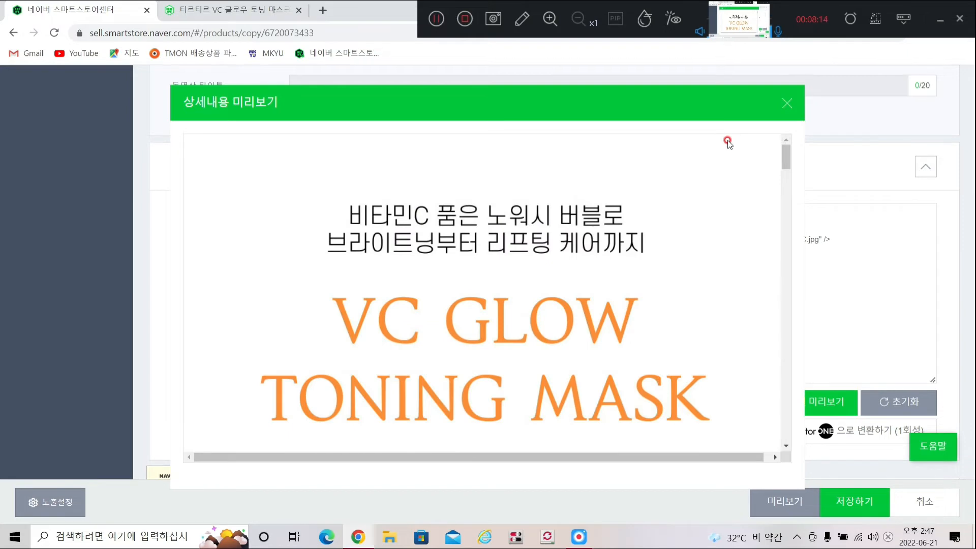
left_click_drag(786, 157, 300, 218)
left_click(787, 105)
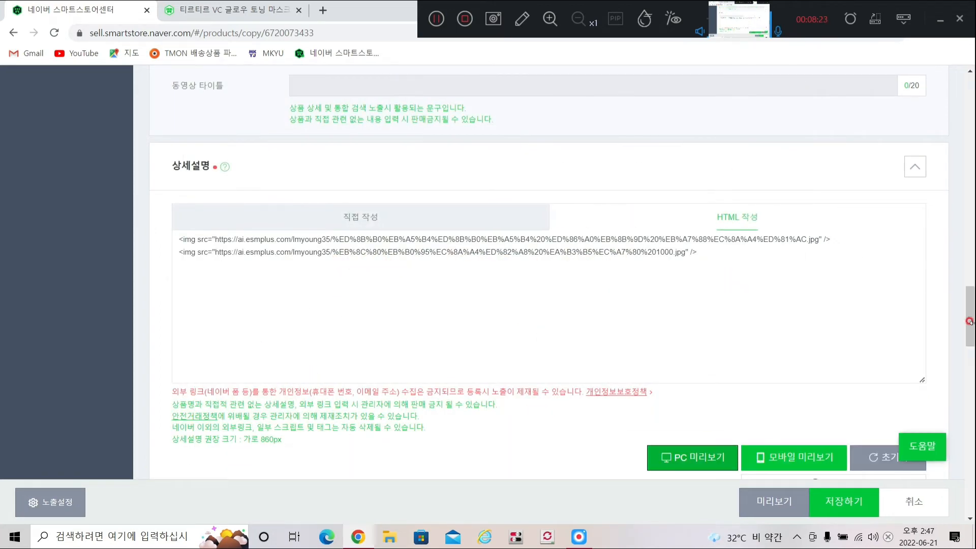
Copy the product name and insert it on its own line above the image tags in the HTML detail description.
left_click_drag(971, 304, 968, 148)
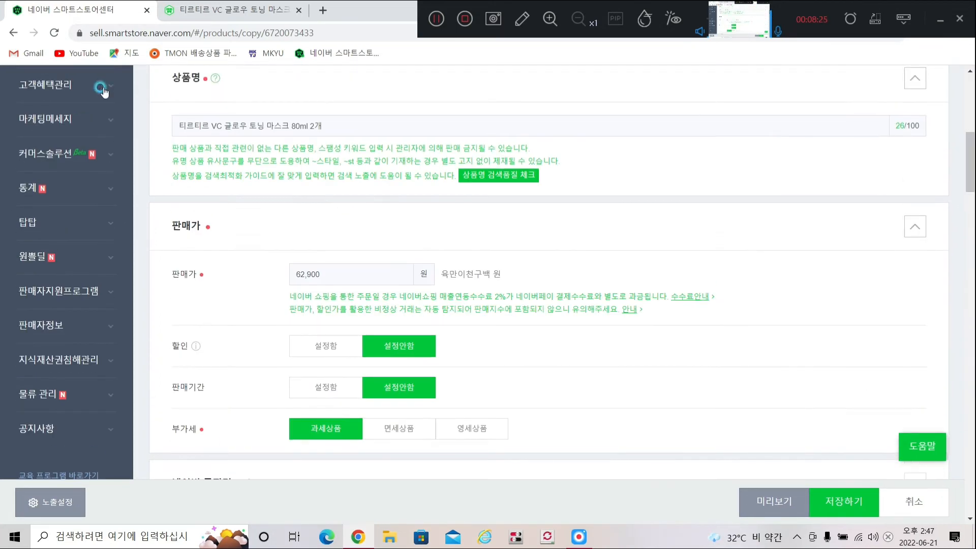
left_click_drag(357, 127, 175, 125)
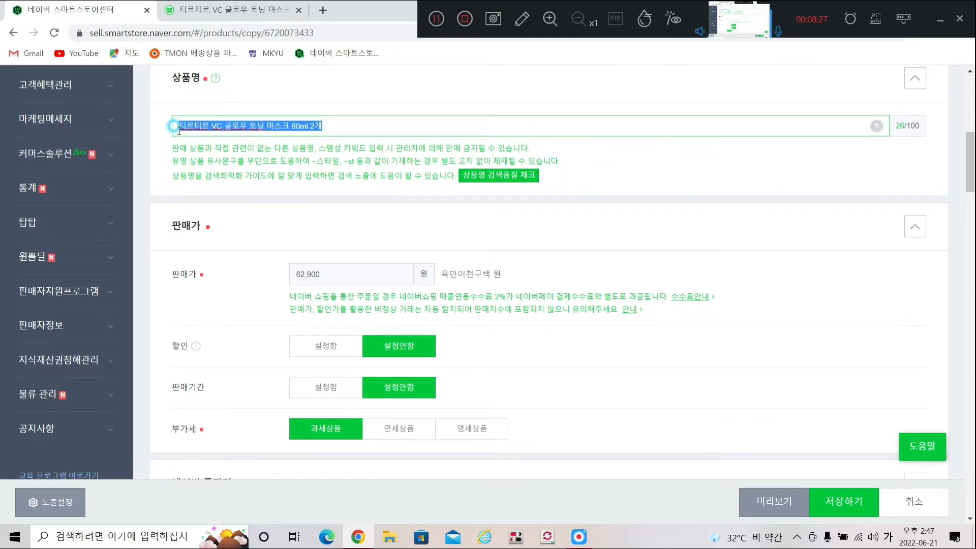
right_click(194, 127)
left_click(224, 172)
left_click_drag(968, 186, 968, 313)
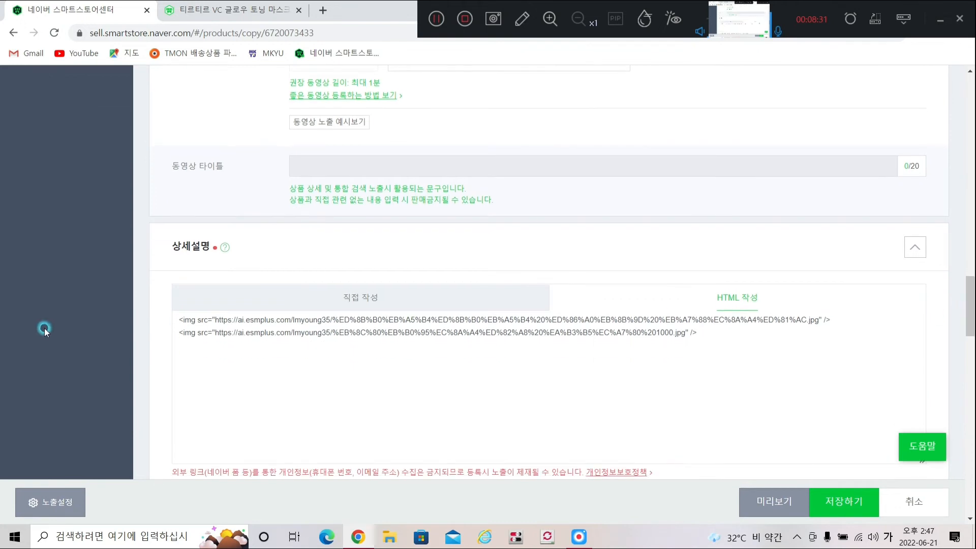
left_click(176, 317)
right_click(177, 318)
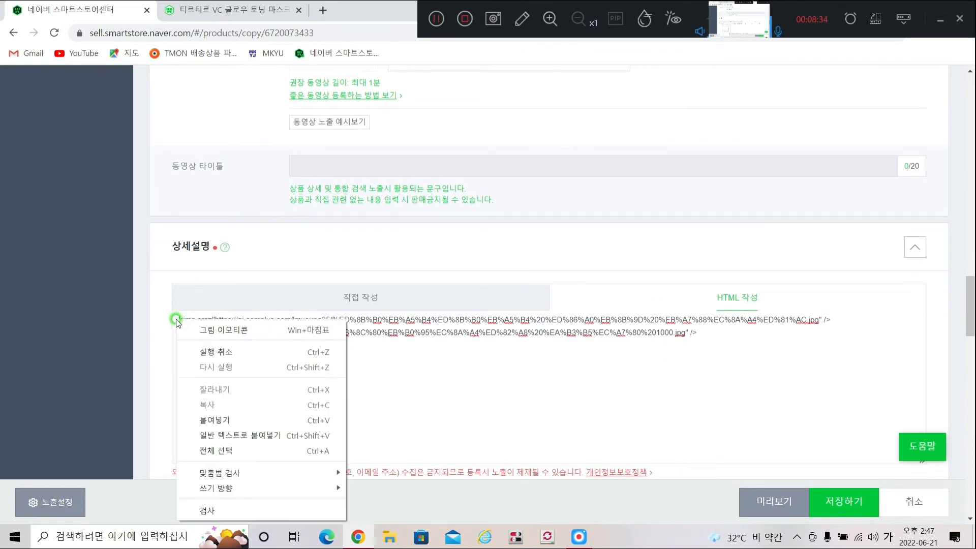
left_click(206, 420)
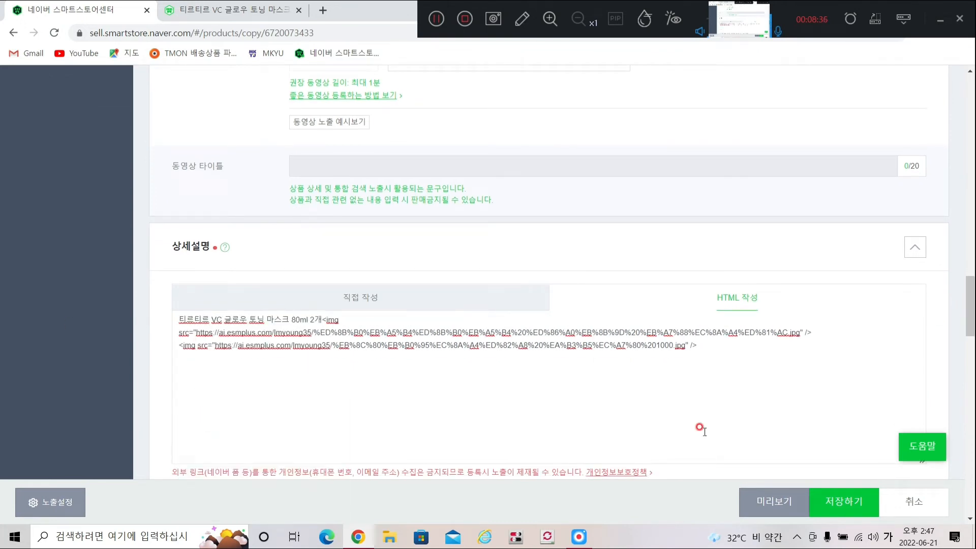
key("Return")
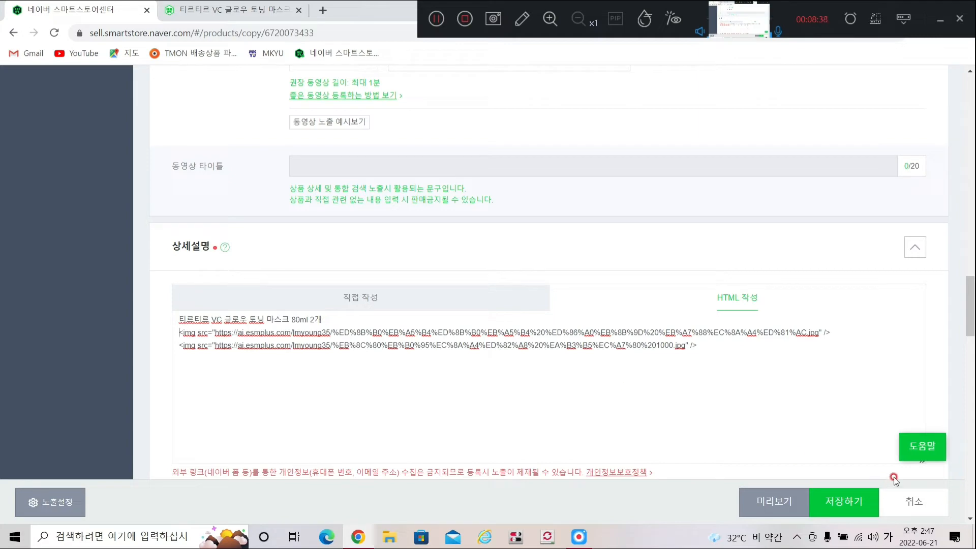
Check the inserted product name line in the PC preview of the detail description and close the preview.
left_click_drag(971, 302, 970, 321)
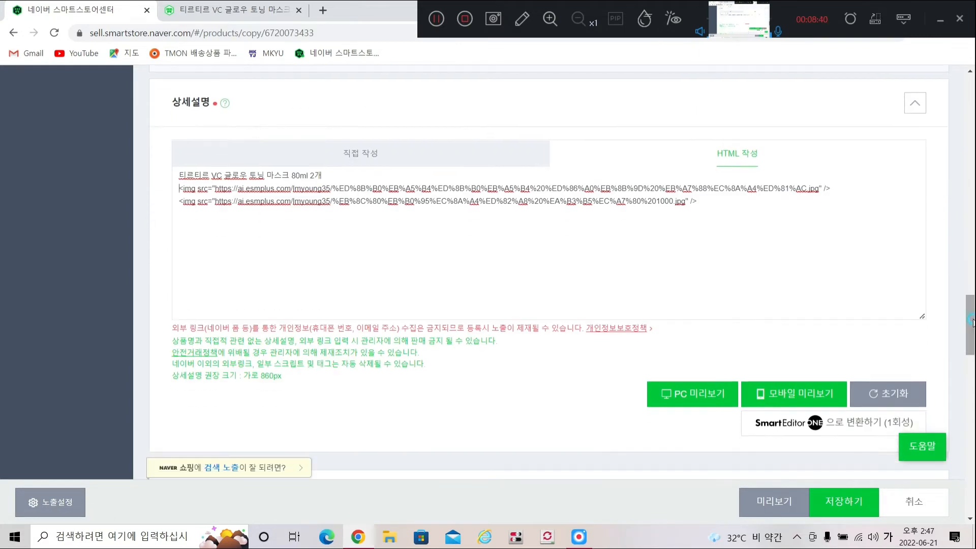
left_click(683, 394)
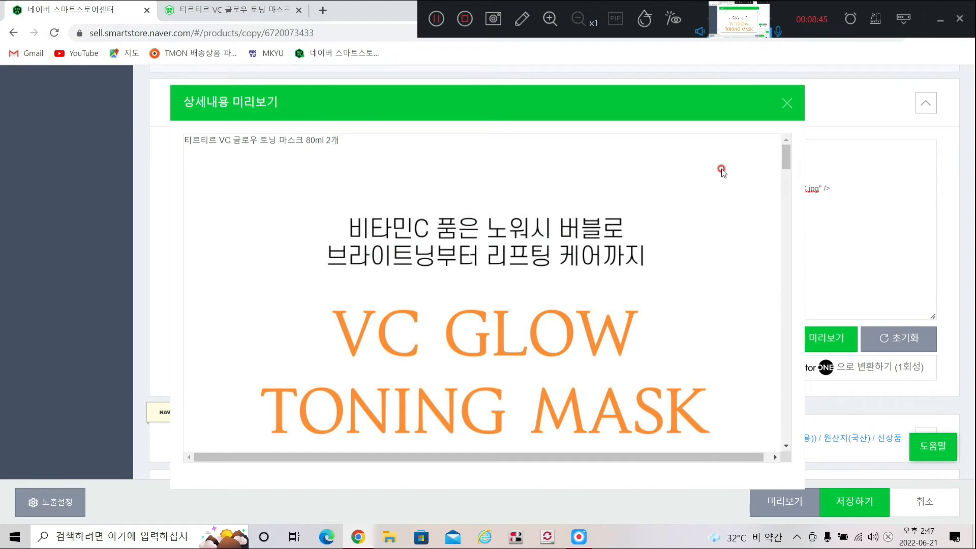
left_click(787, 103)
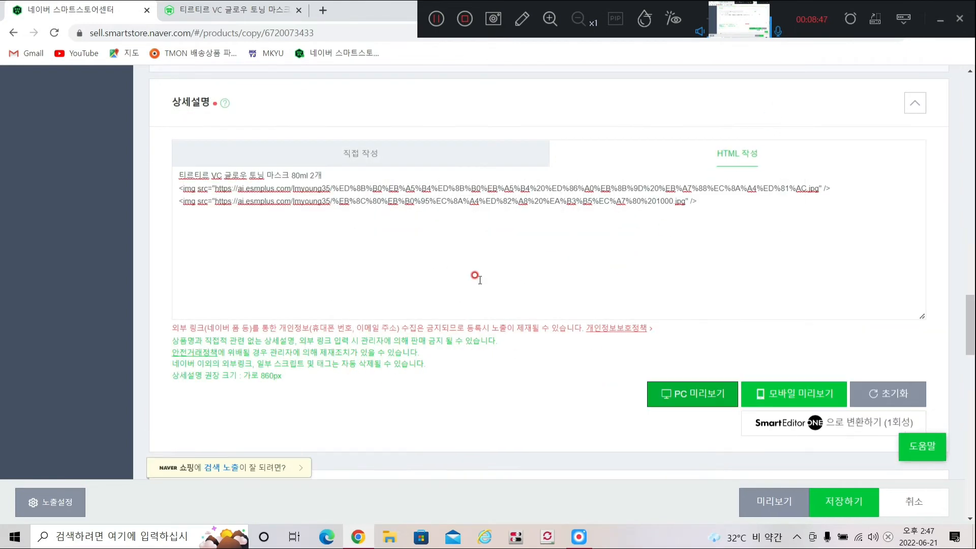
Expand the 구매/혜택 조건 section and examine its purchase quantity, multi-purchase discount and point settings.
left_click_drag(971, 320, 963, 394)
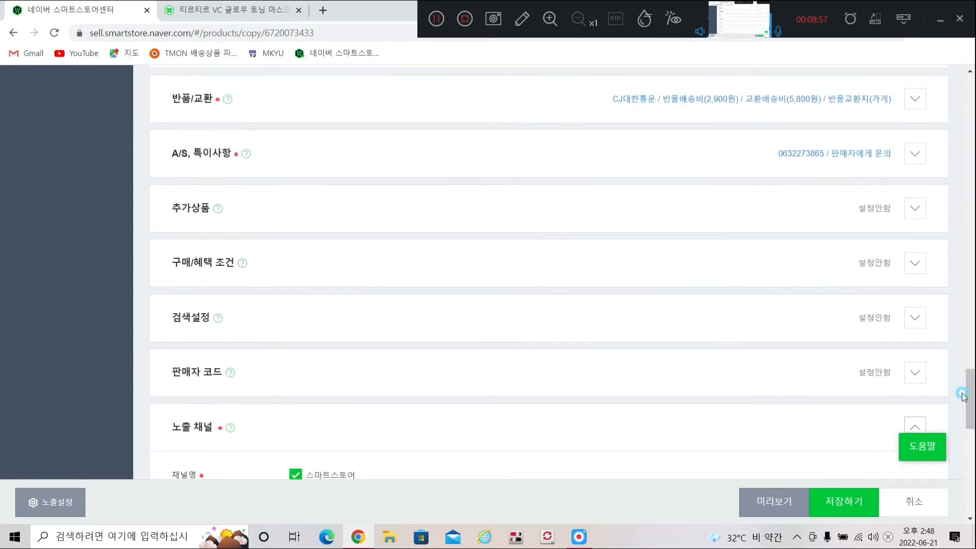
left_click(910, 267)
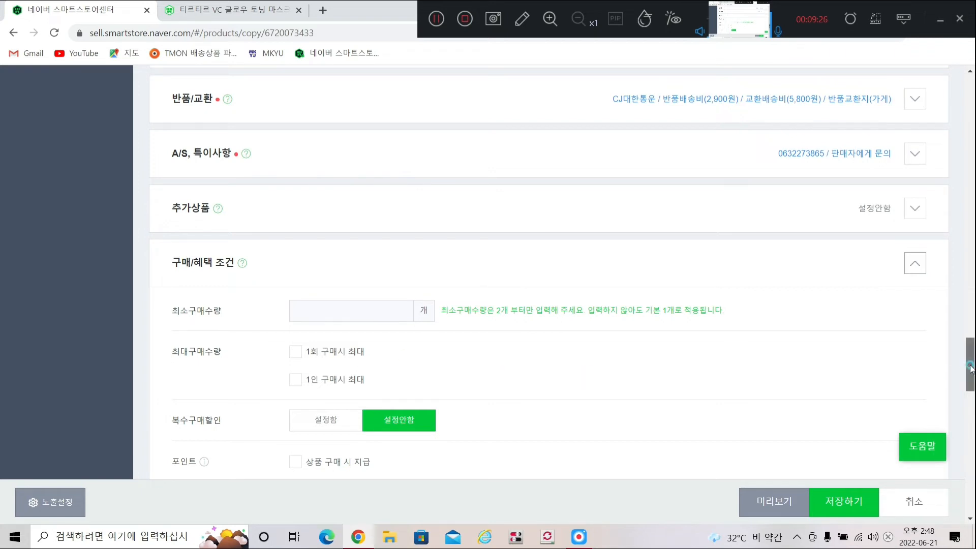
Expand the 배송 section and examine its delivery method, bundled shipping, per-product shipping fee options and dispatch location settings.
left_click_drag(970, 369, 970, 348)
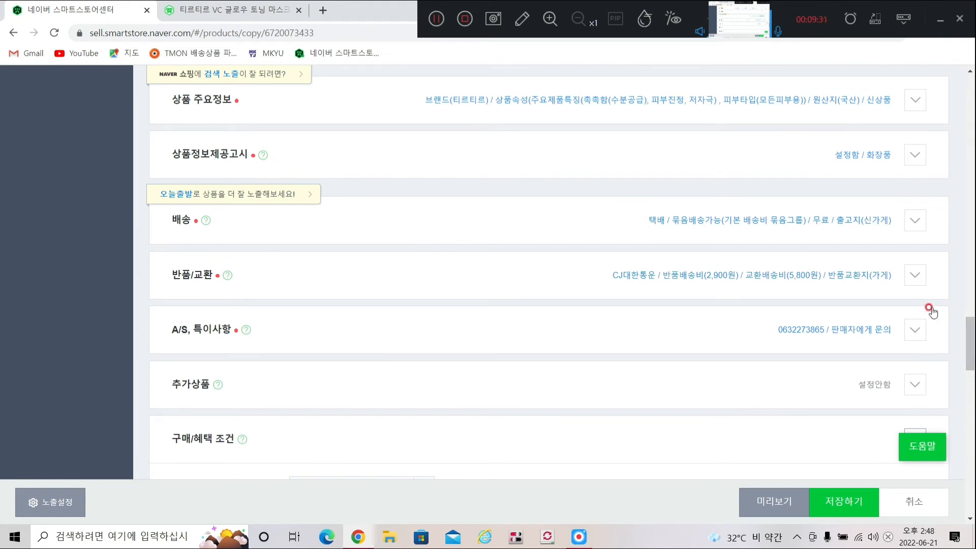
left_click(913, 283)
left_click(912, 224)
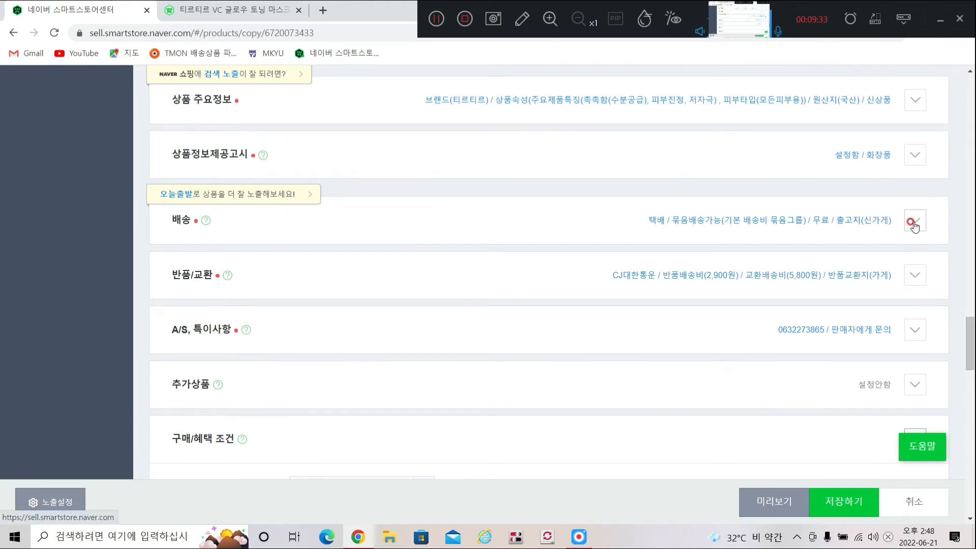
left_click(913, 224)
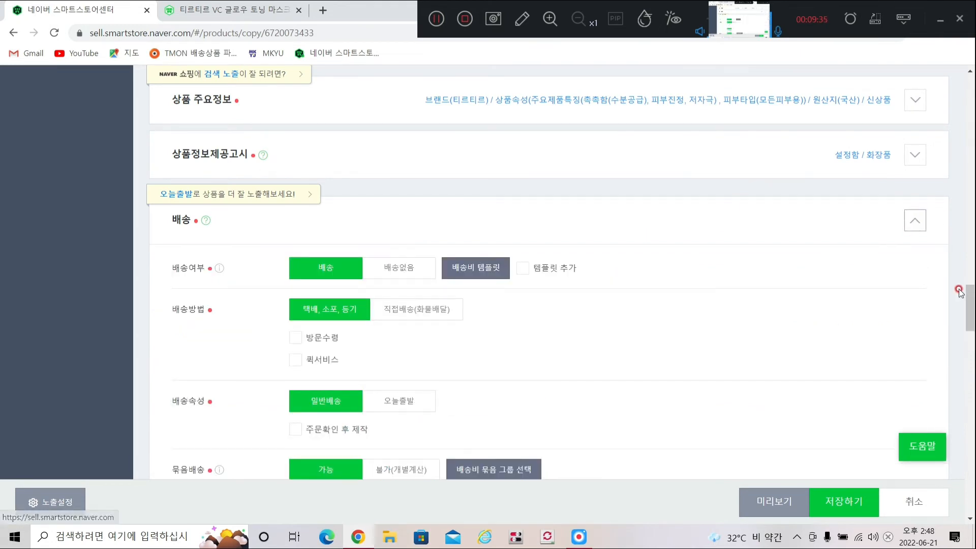
left_click_drag(969, 305, 969, 333)
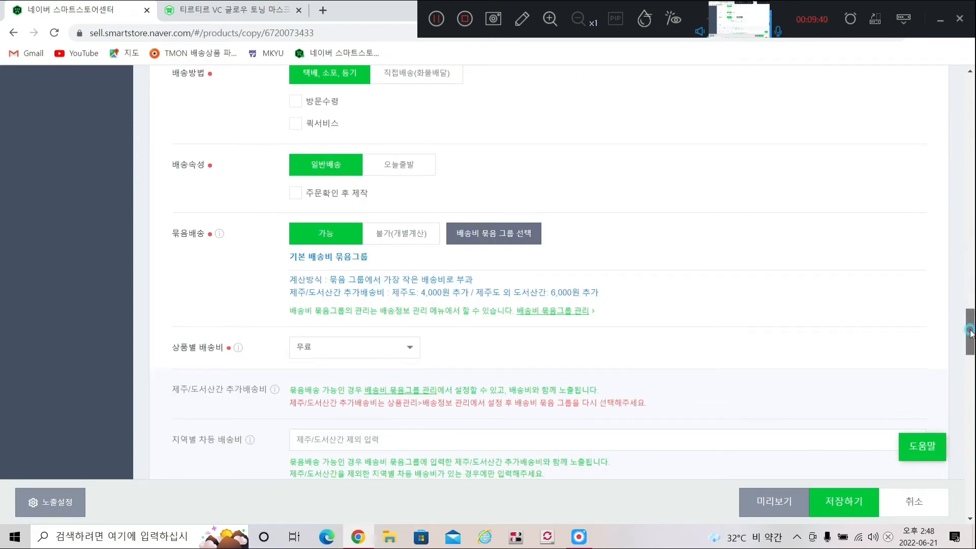
left_click(336, 345)
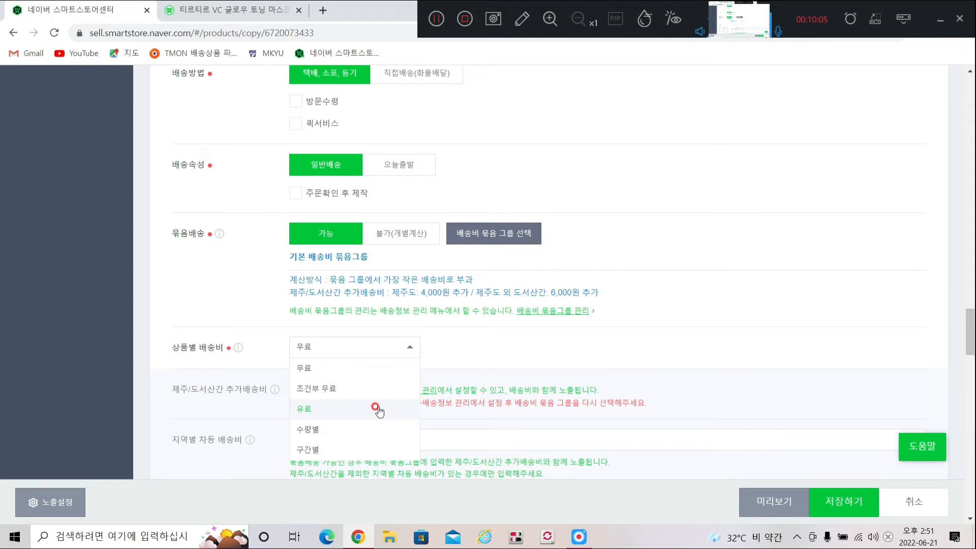
left_click(806, 303)
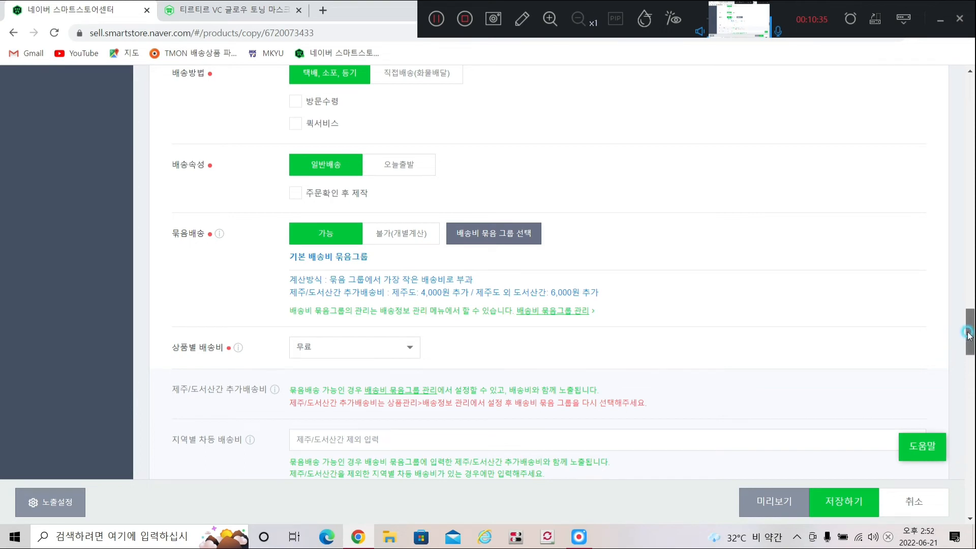
left_click_drag(967, 335, 967, 351)
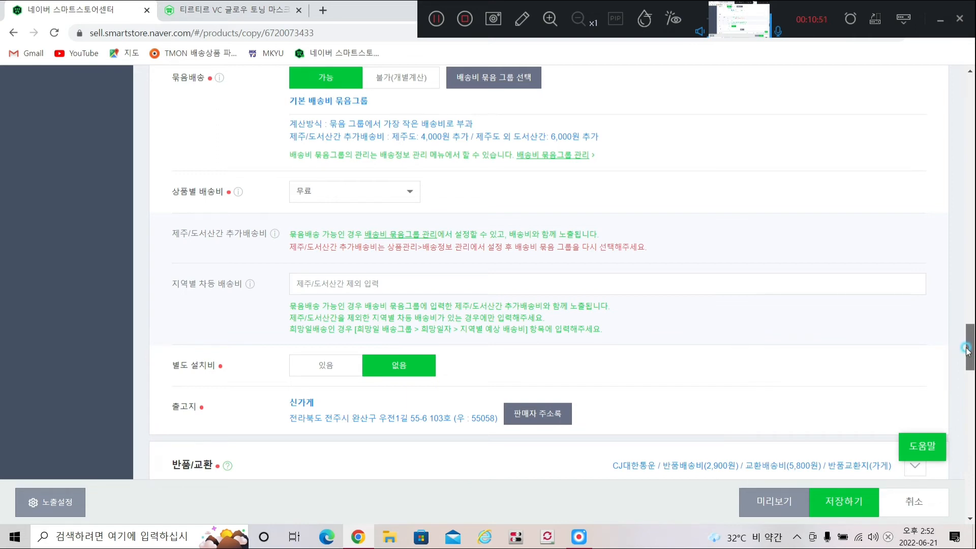
Save the copied two-piece product and go to the product management list (상품관리).
left_click_drag(967, 350, 968, 97)
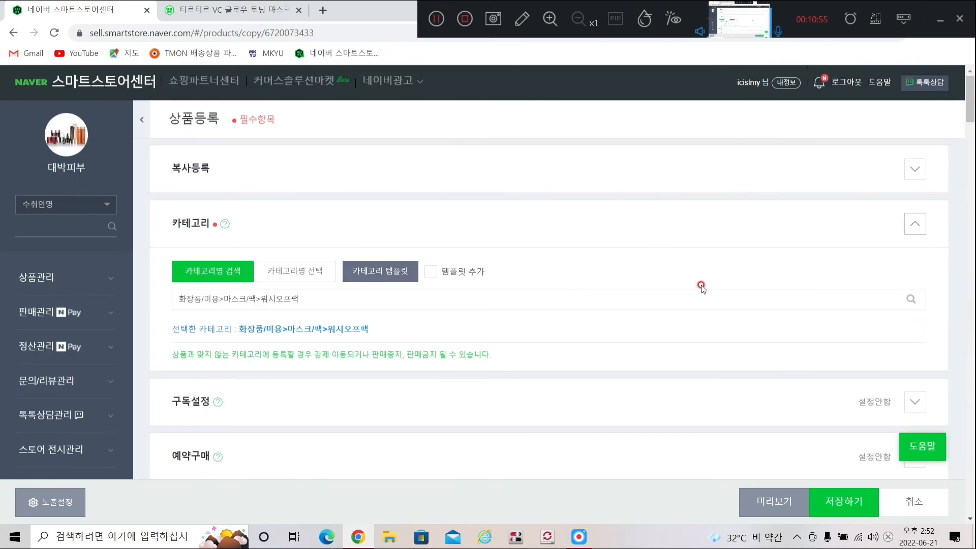
left_click_drag(967, 109, 962, 288)
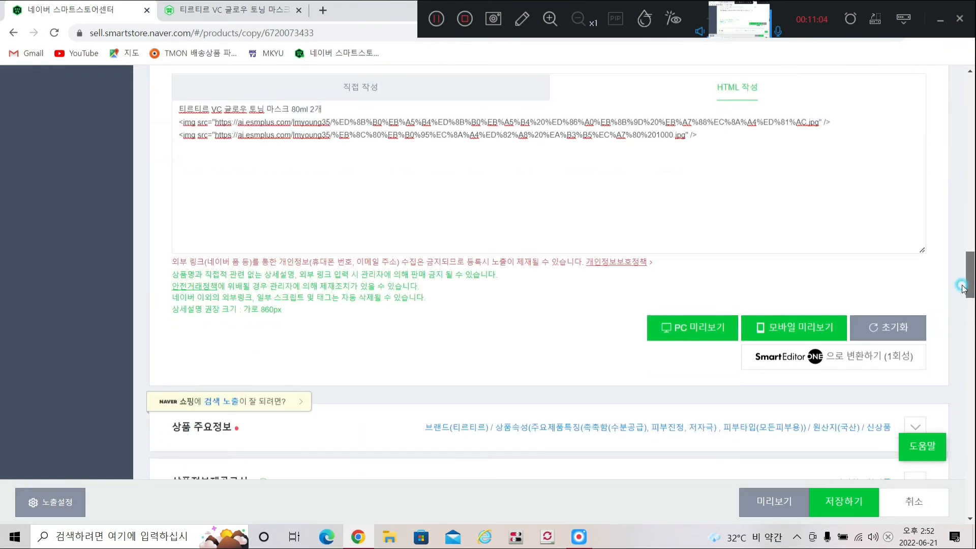
left_click(839, 504)
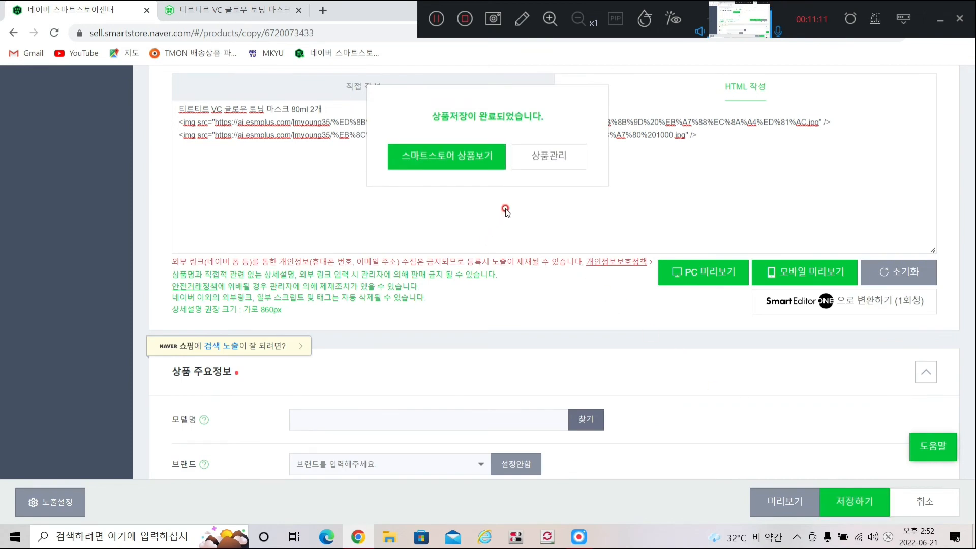
left_click(541, 162)
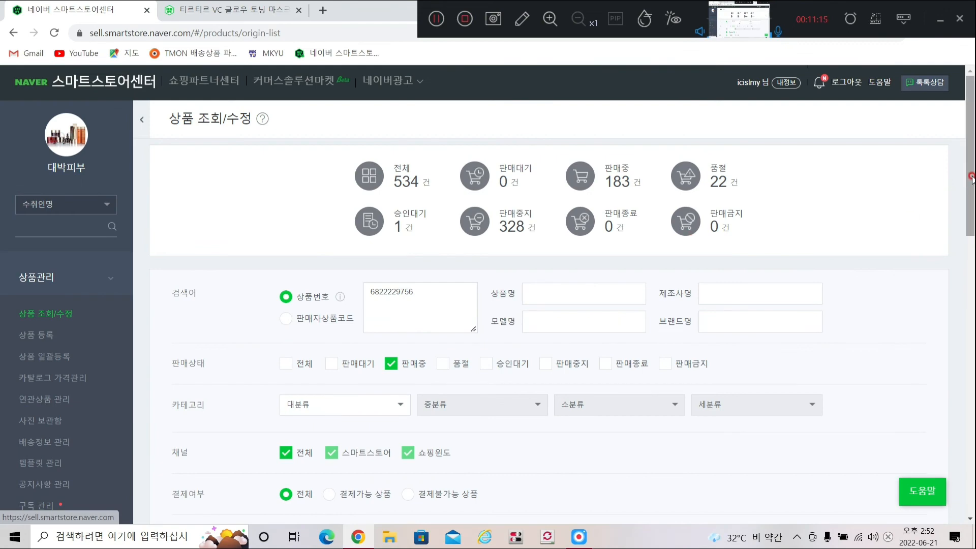
Widen the 상품명 column in the product list and check the new product's full name, sale status, stock and selling price.
scroll(971, 235, "down", 2)
left_click_drag(971, 235, 971, 354)
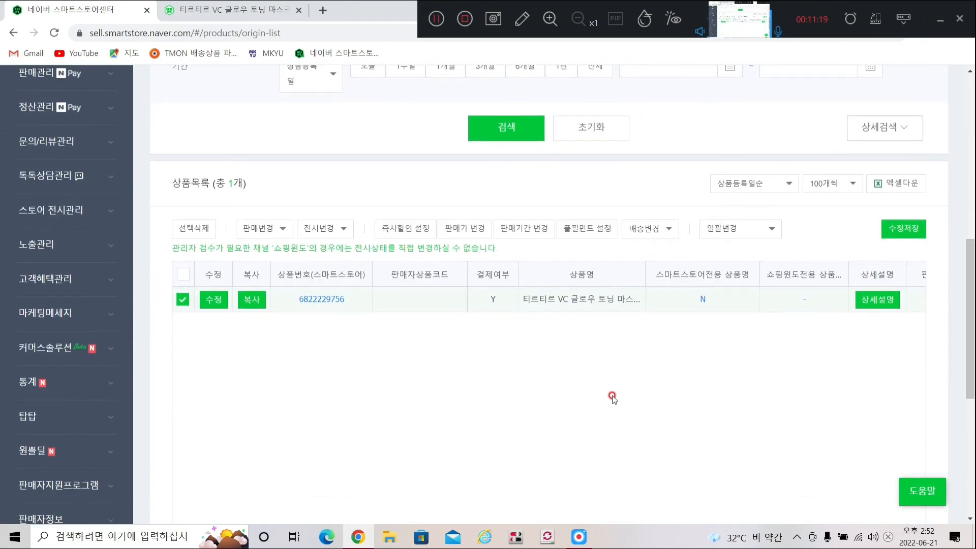
left_click_drag(645, 272, 751, 275)
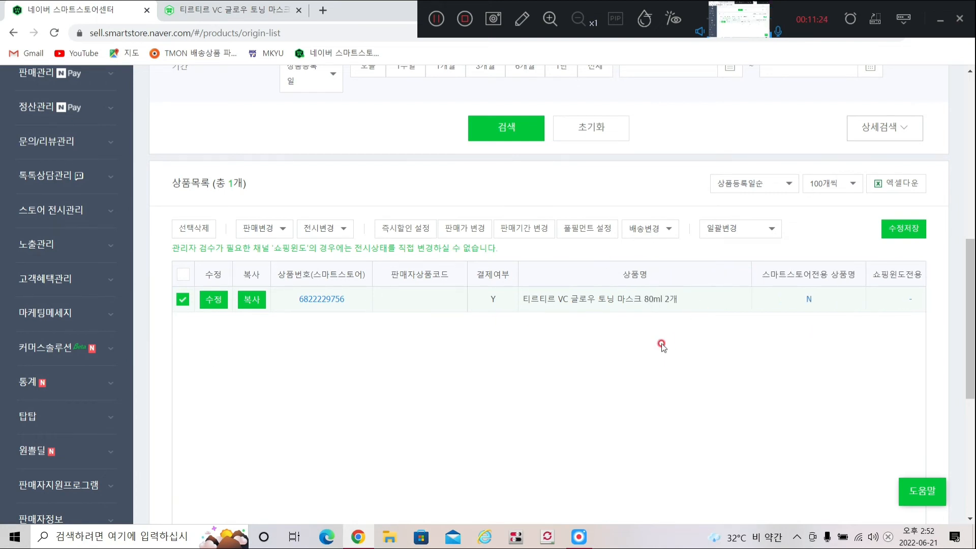
left_click_drag(968, 292, 969, 319)
left_click_drag(472, 469, 518, 467)
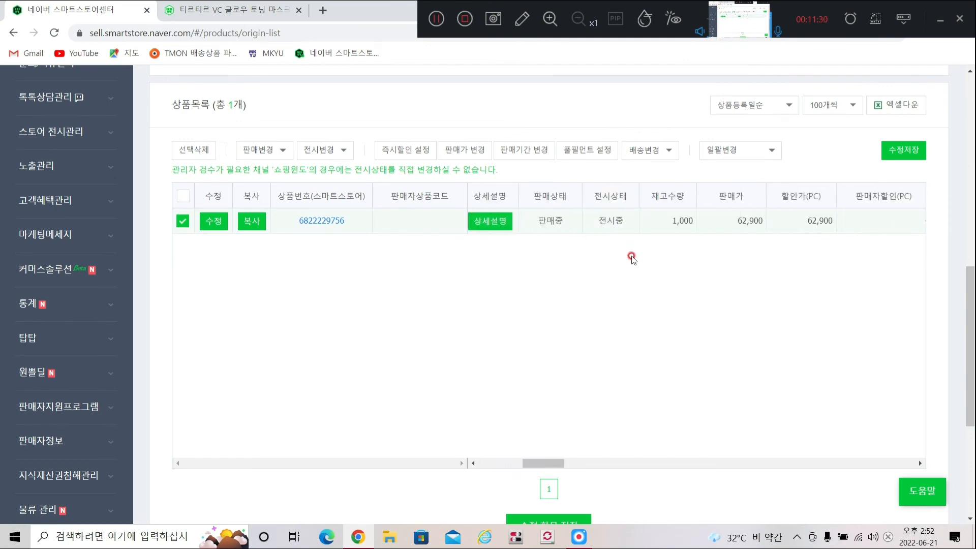
List all products that are on sale (판매중) and bring the product name column into view.
left_click_drag(970, 311, 970, 106)
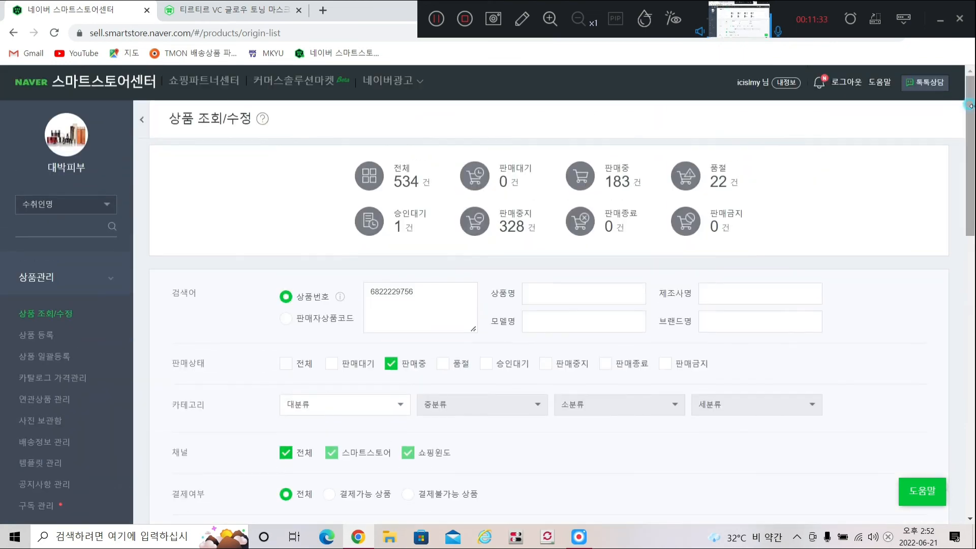
left_click(615, 182)
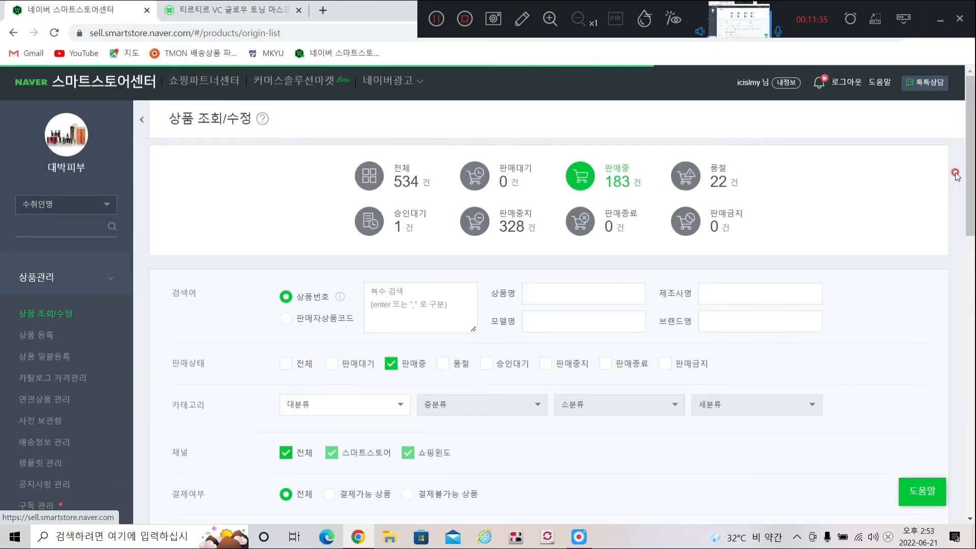
left_click_drag(971, 158, 971, 353)
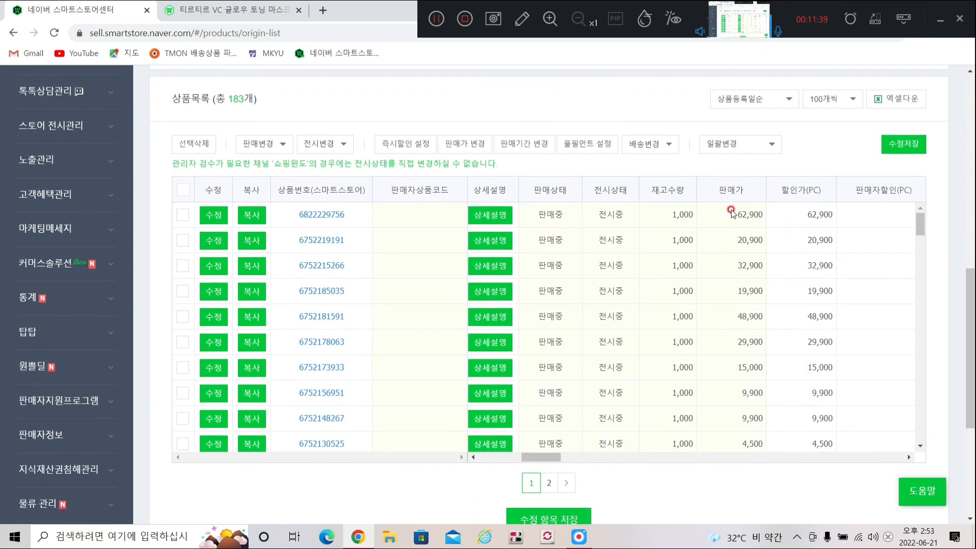
left_click_drag(539, 459, 500, 460)
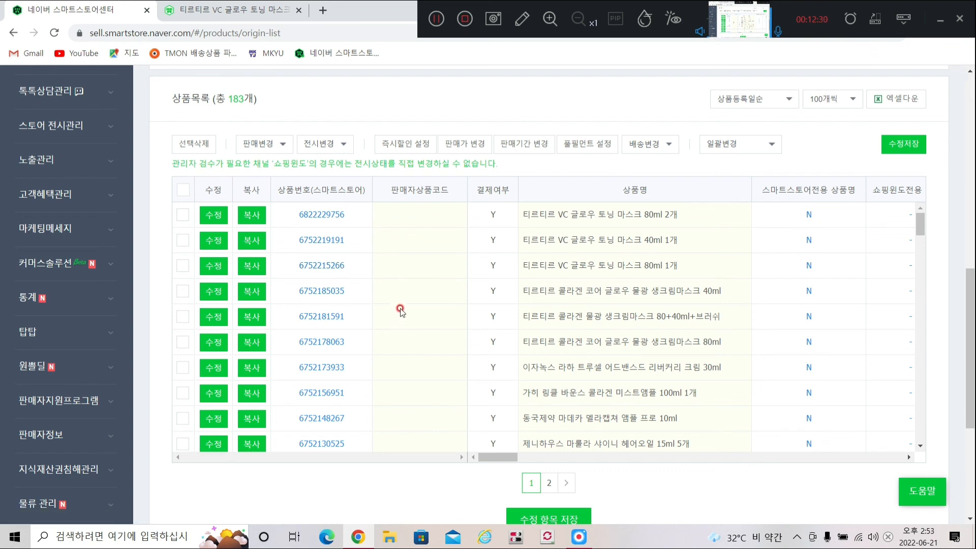
Append "/최신상" to the product name 티르티르 VC 글로우 토닝 마스크 80ml 2개 directly in the product list.
double_click(691, 215)
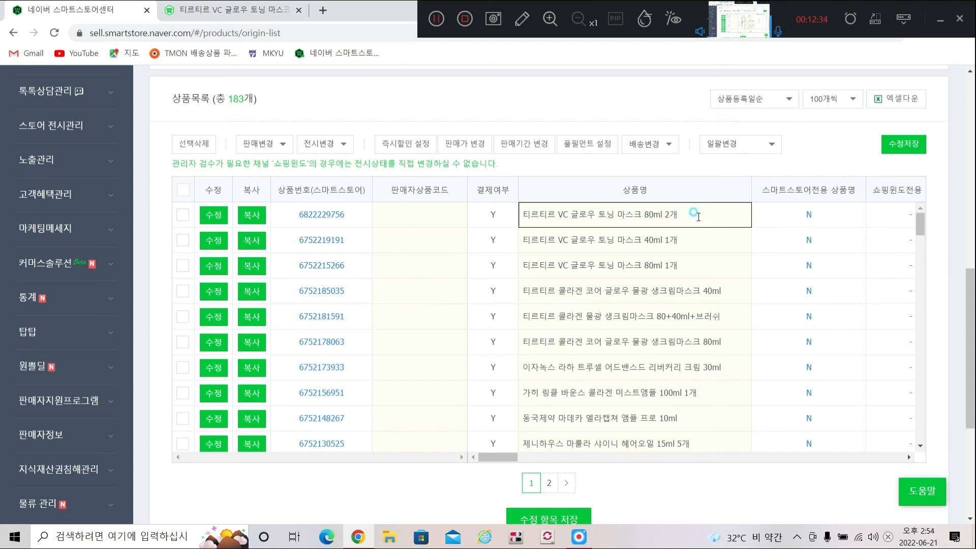
left_click(691, 215)
type("/")
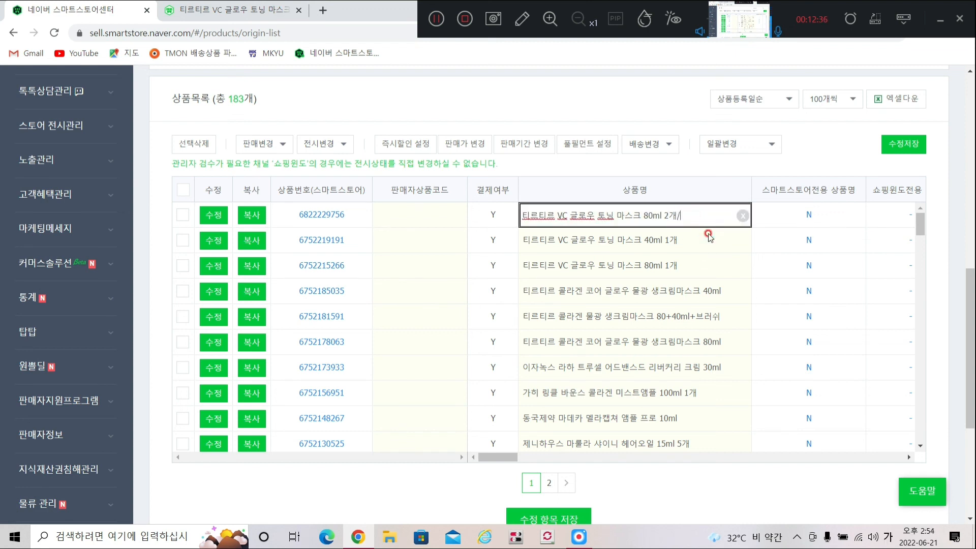
type("초신상")
left_click(737, 164)
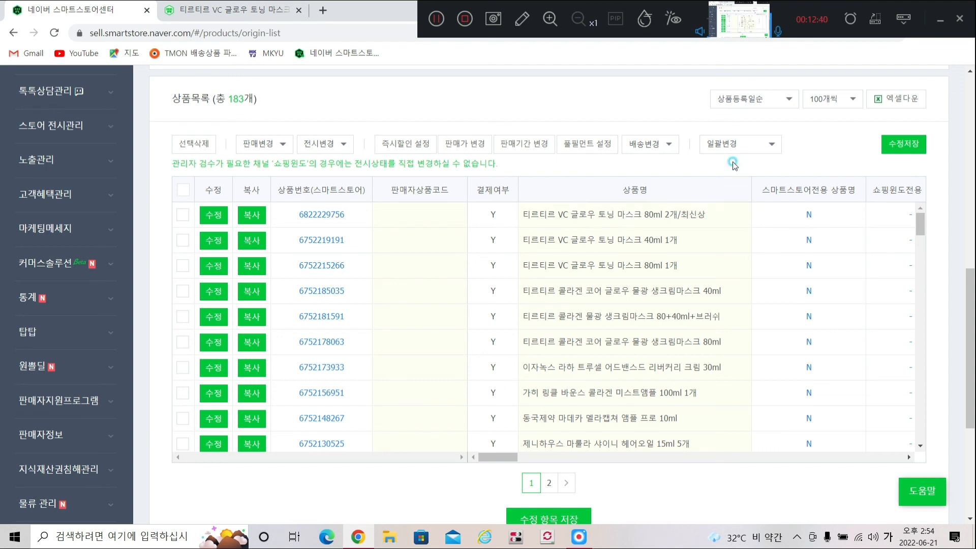
Select the renamed 80ml two-piece mask product, save its modification with 수정저장 and close the bulk change result.
left_click(184, 215)
left_click(903, 144)
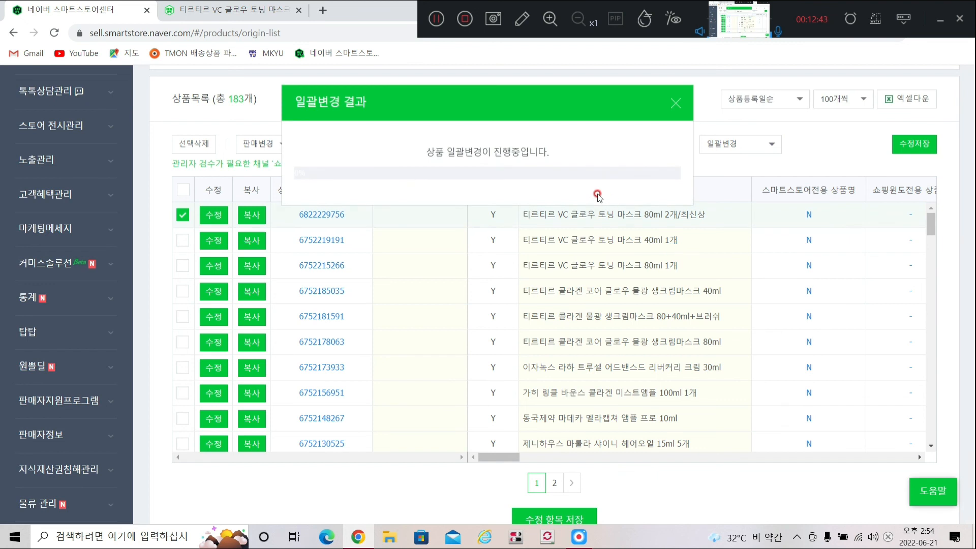
left_click(675, 103)
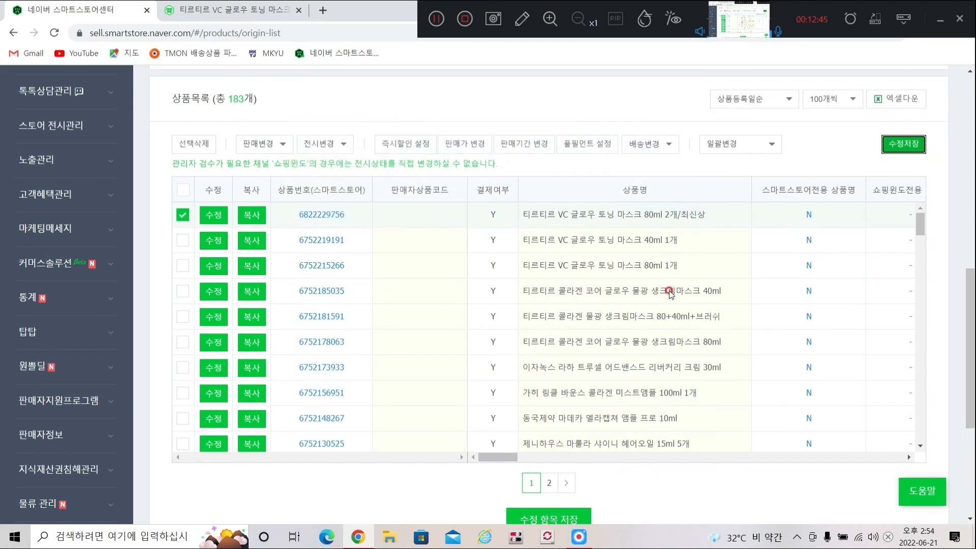